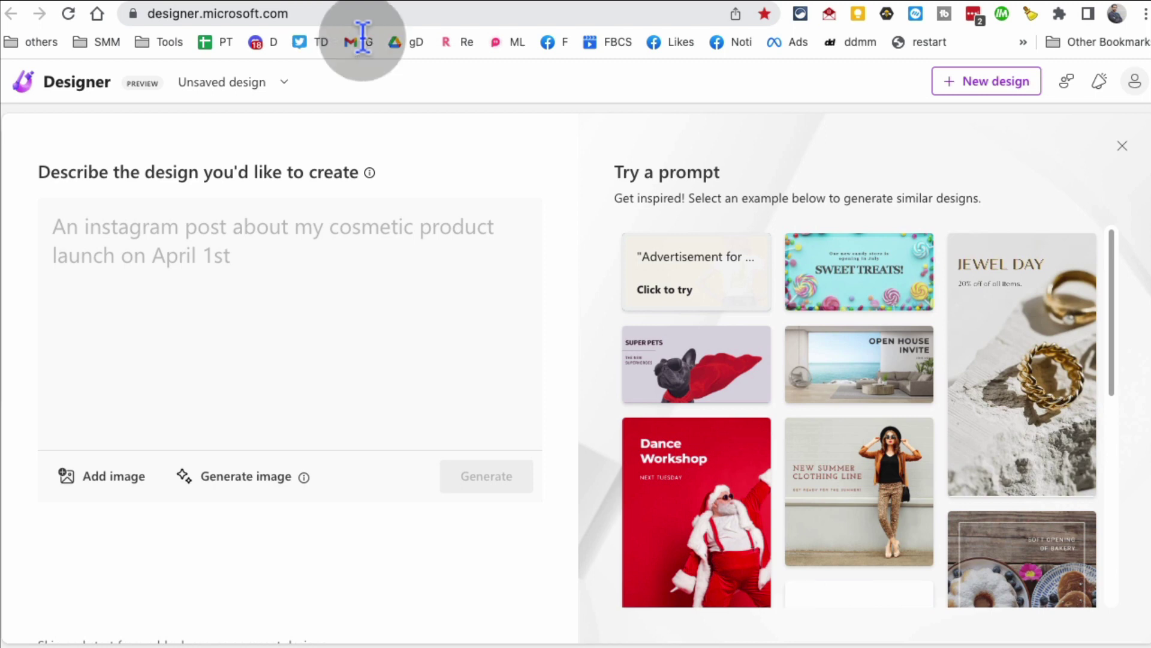
Step: Copy the Designer site address, load it in a new private browsing window, and reposition the window
scroll(899, 384, "down", 3)
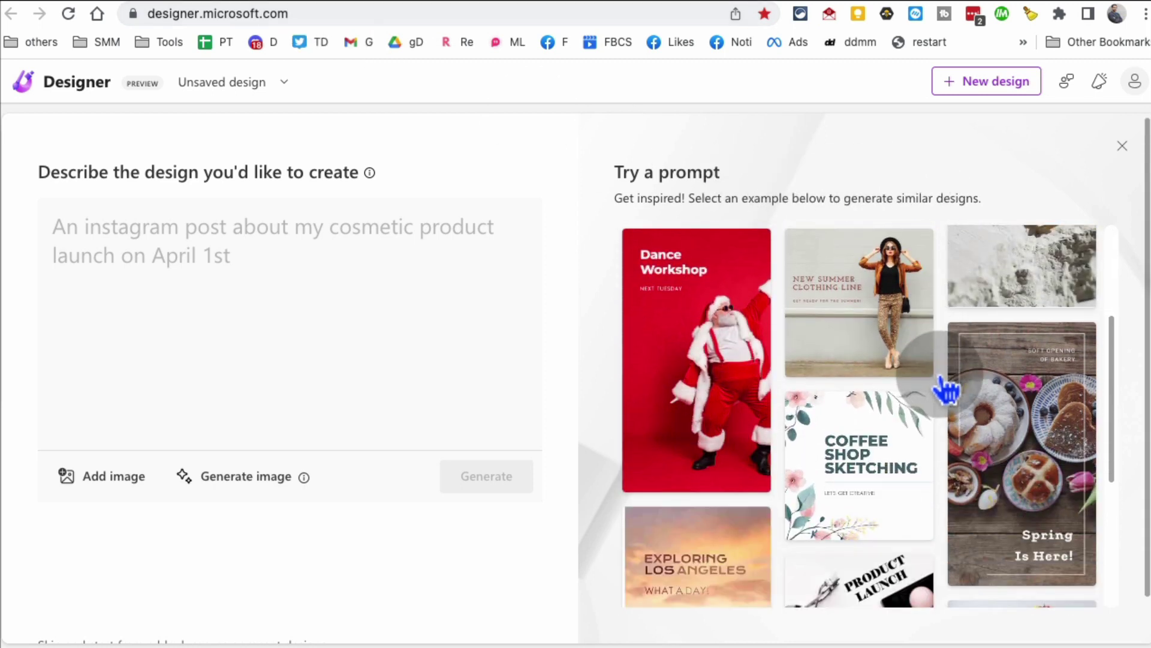
scroll(946, 390, "down", 5)
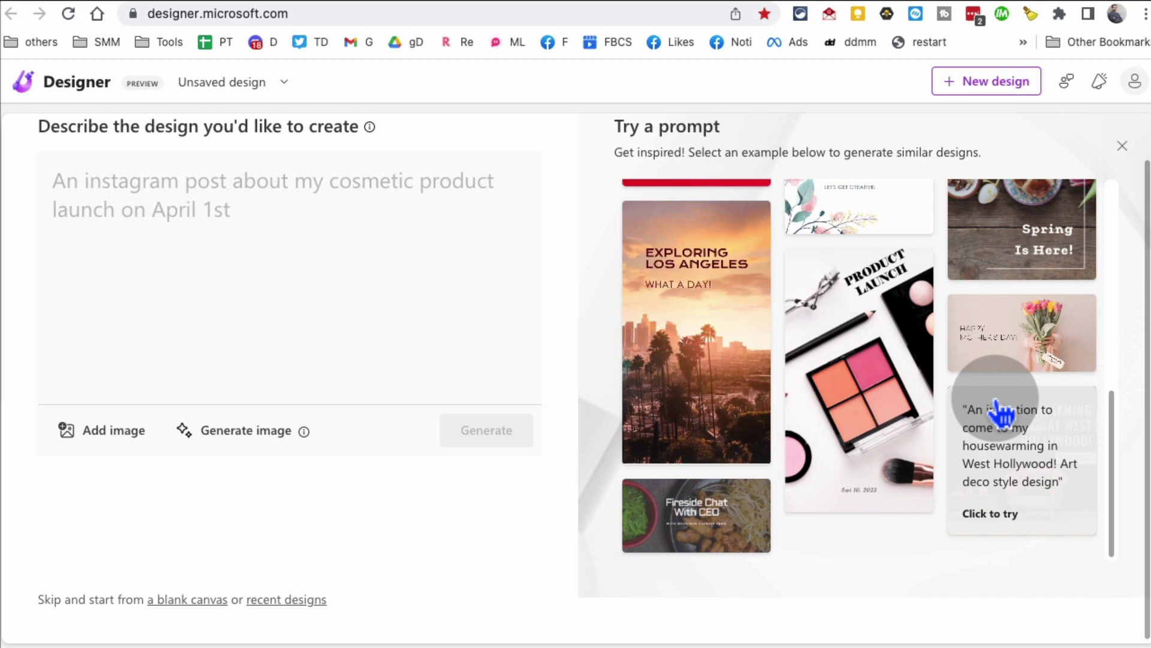
scroll(930, 401, "up", 8)
scroll(414, 344, "up", 1)
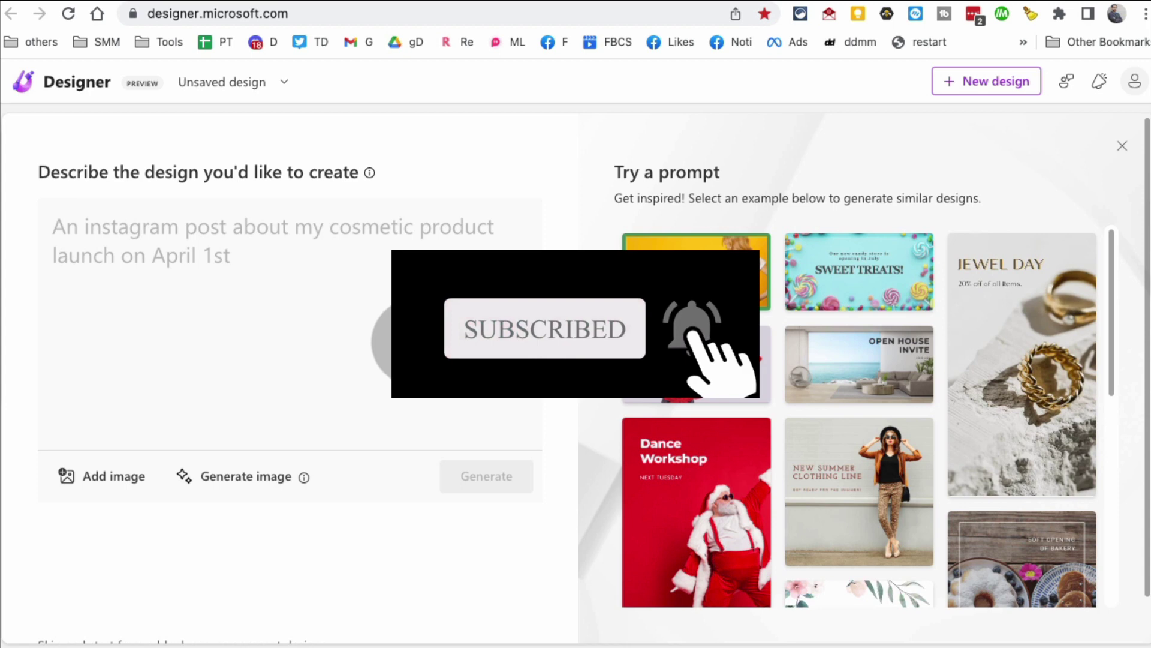
left_click(298, 13)
key("super+c")
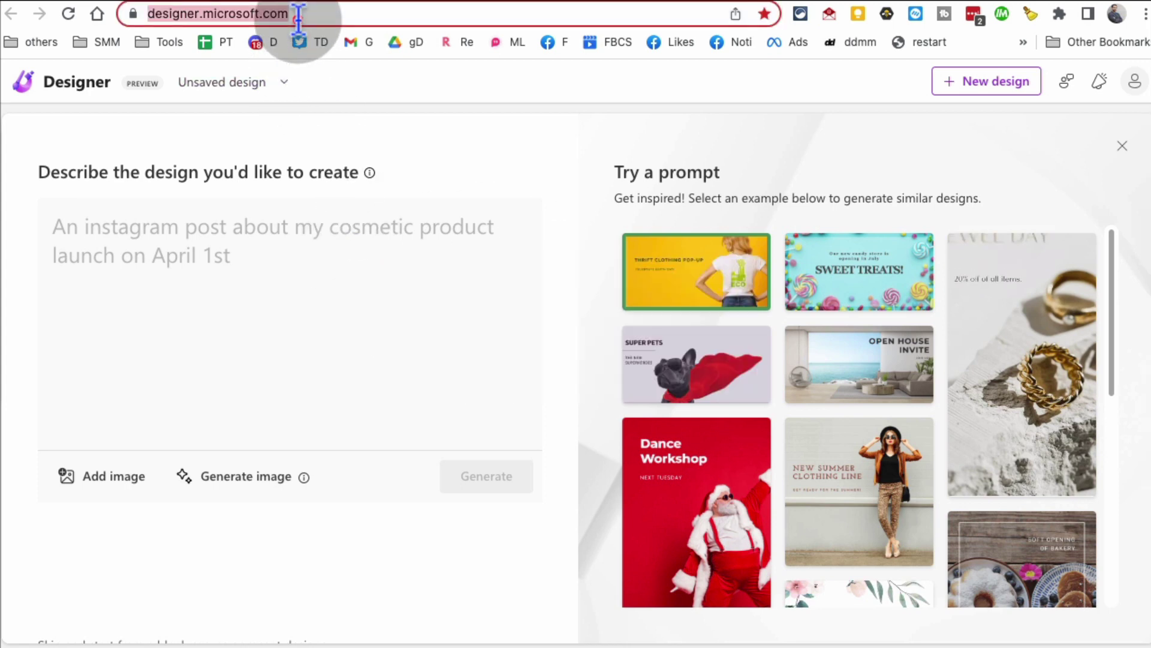
left_click(1145, 14)
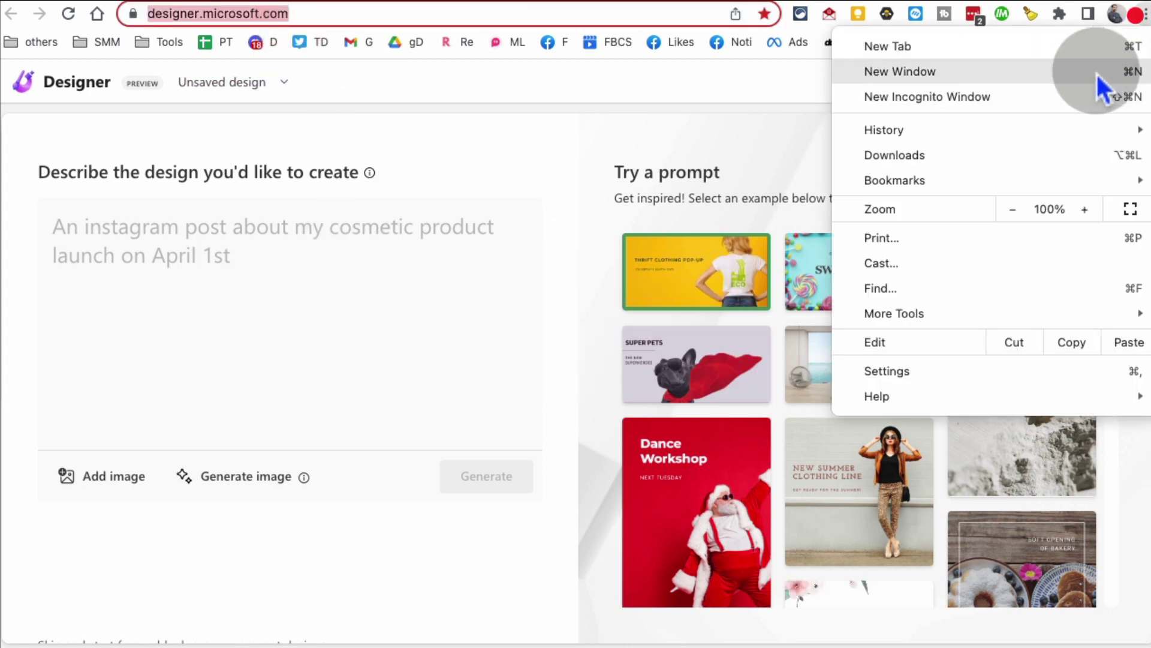
left_click(1051, 95)
key("super+v")
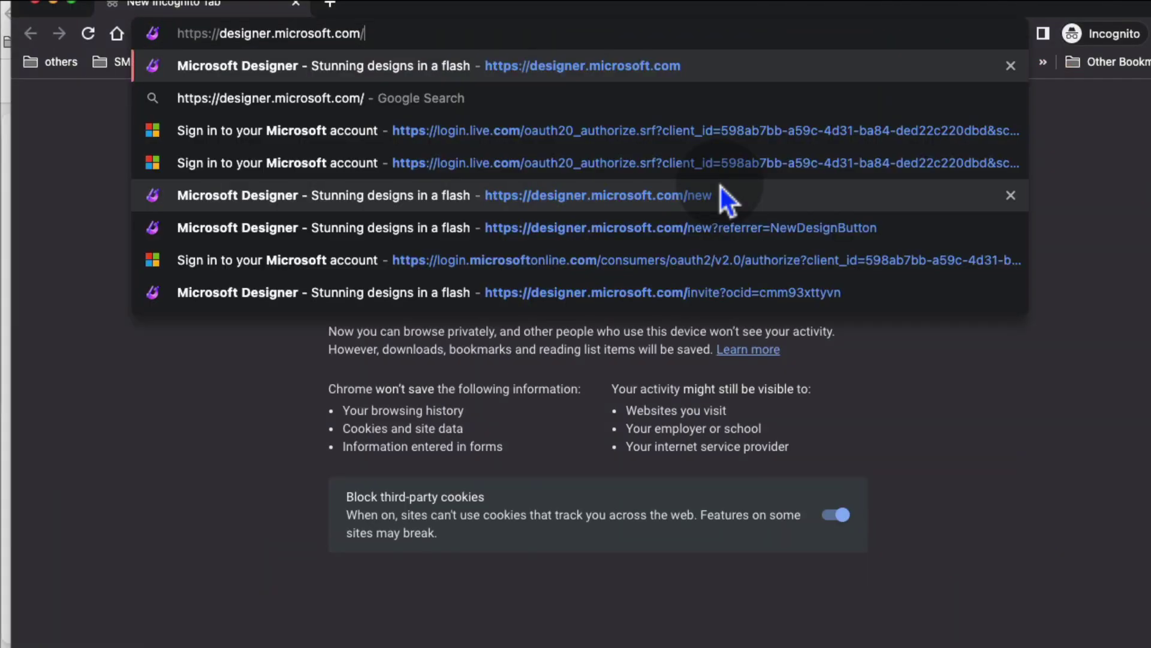
key("Return")
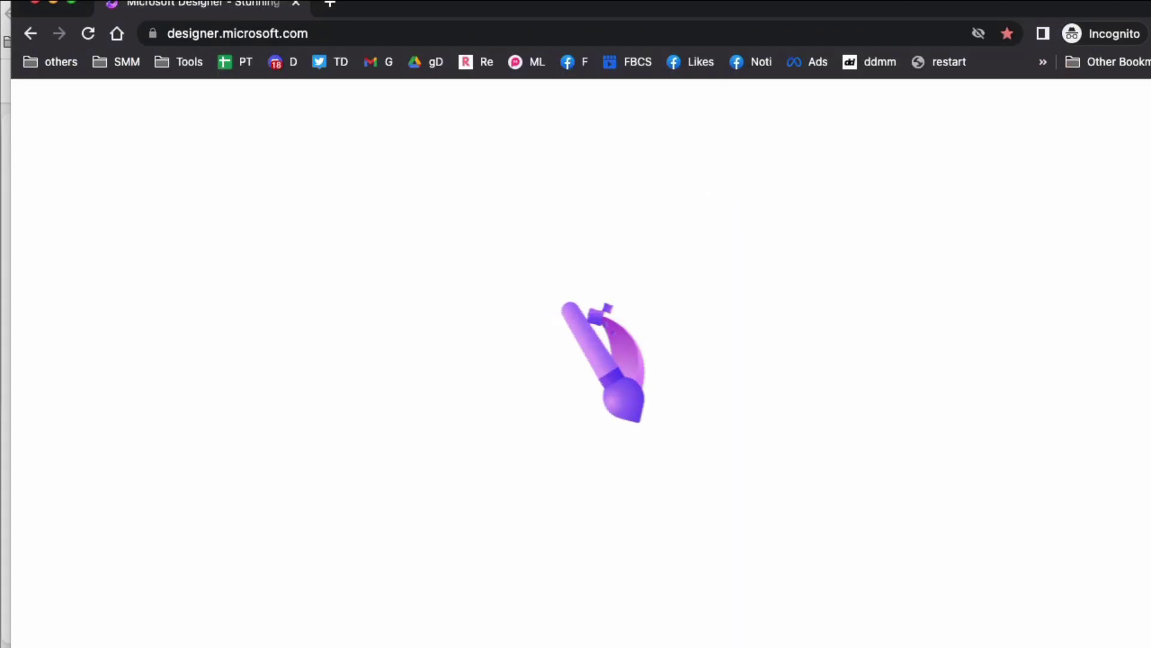
left_click_drag(691, 4, 686, 19)
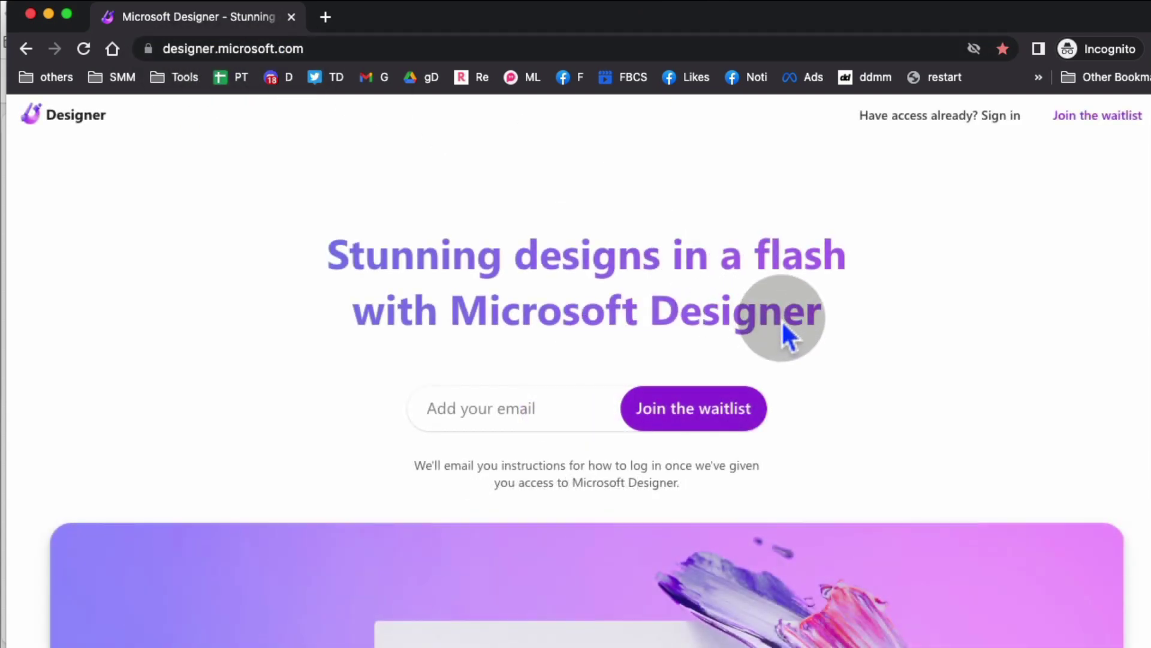
Step: Enter 'an instagram post to announce the launch of new summer clothing line' as the design description
scroll(779, 321, "down", 1)
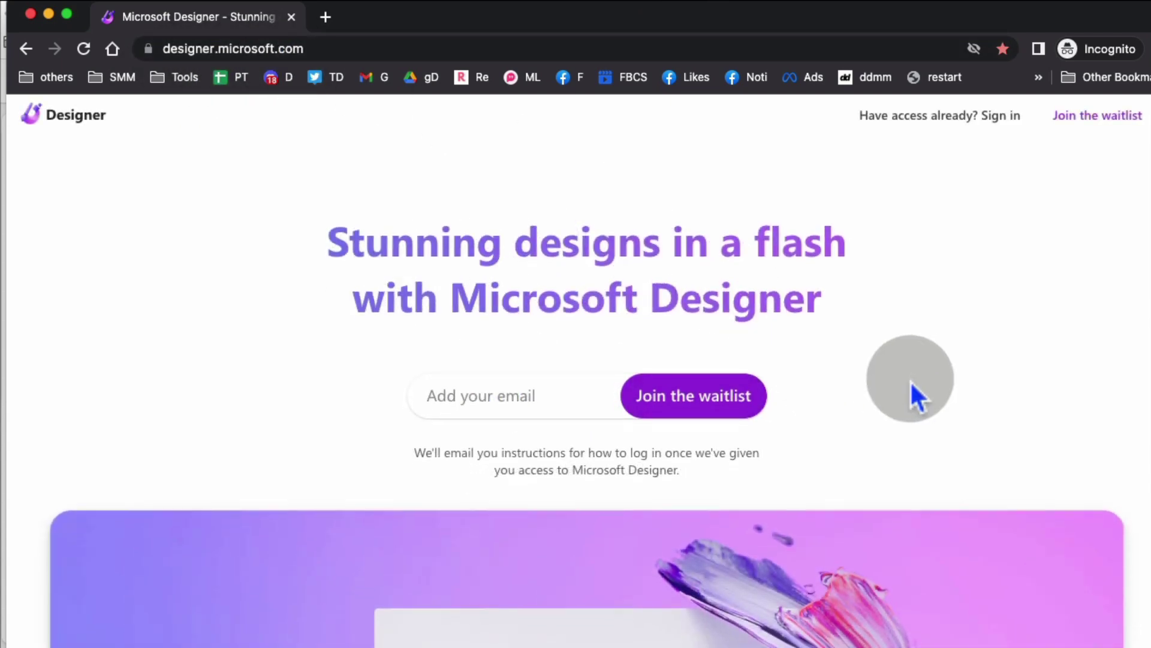
scroll(909, 380, "down", 10)
scroll(908, 379, "down", 8)
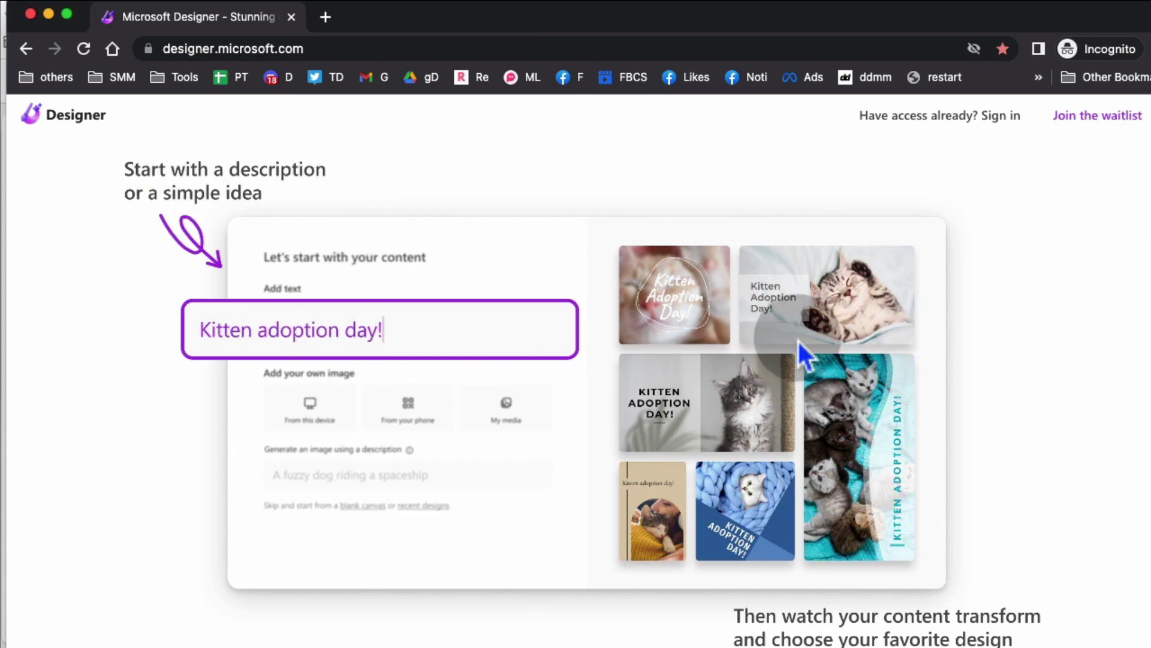
scroll(801, 348, "down", 12)
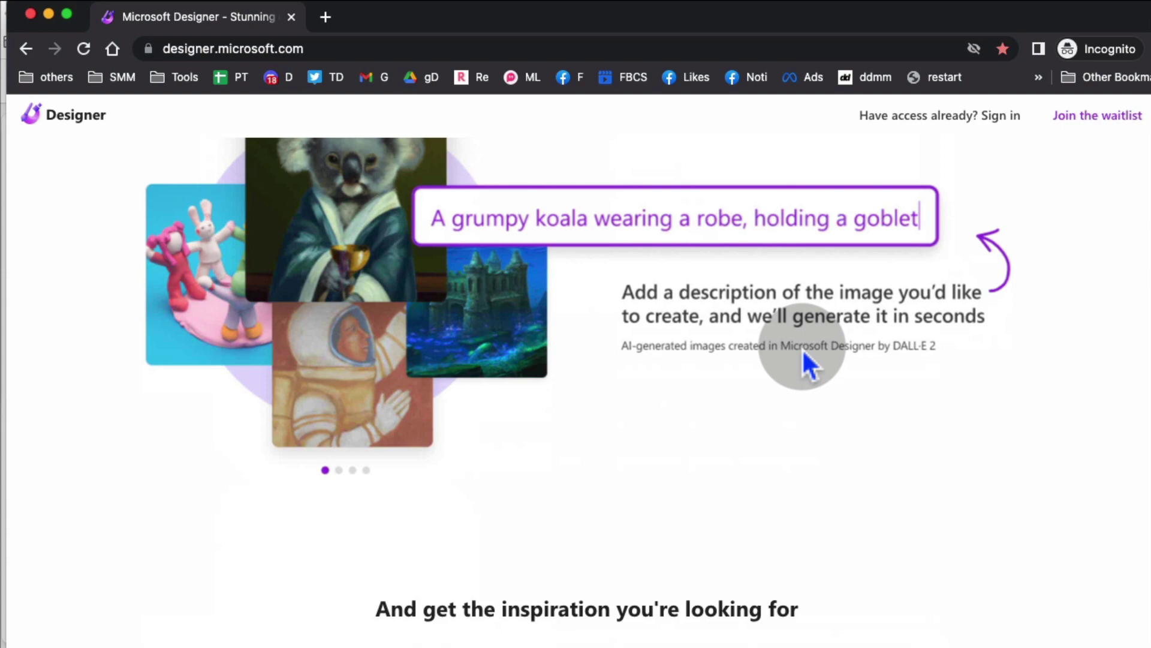
scroll(763, 340, "down", 4)
scroll(763, 353, "up", 3)
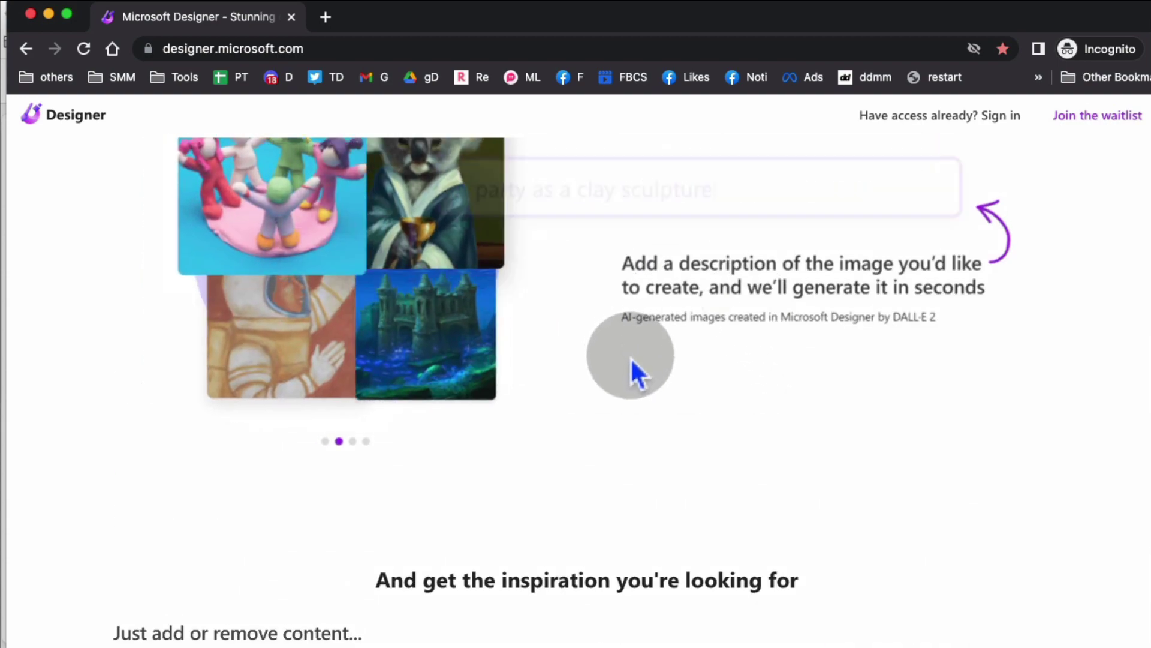
scroll(631, 357, "down", 10)
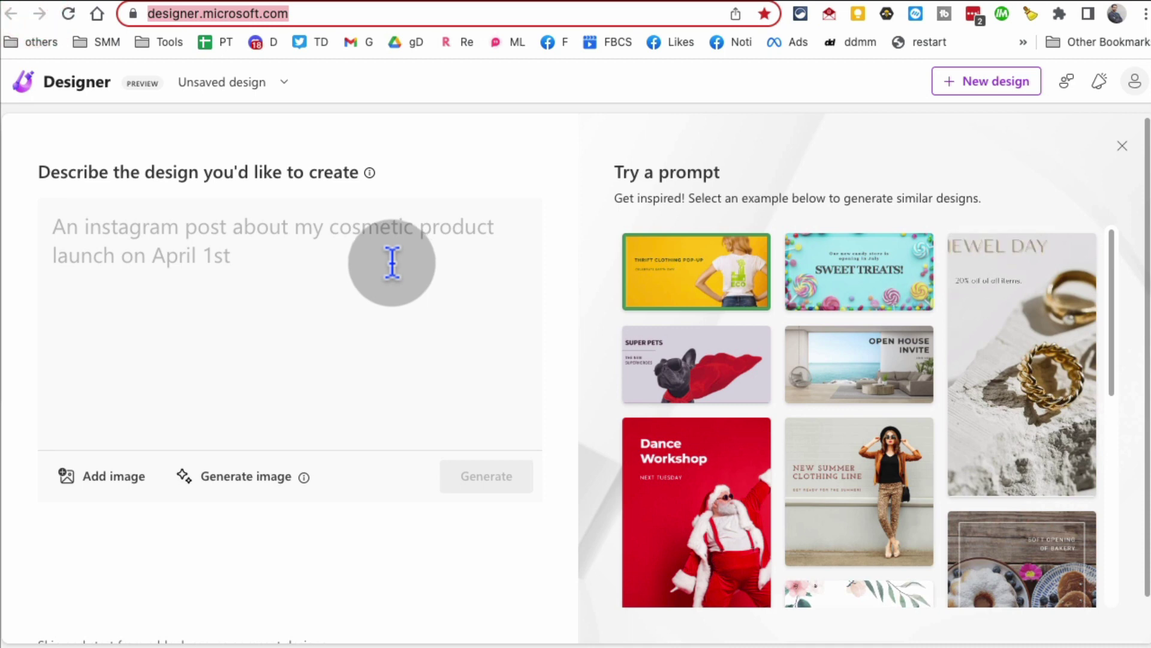
left_click(391, 262)
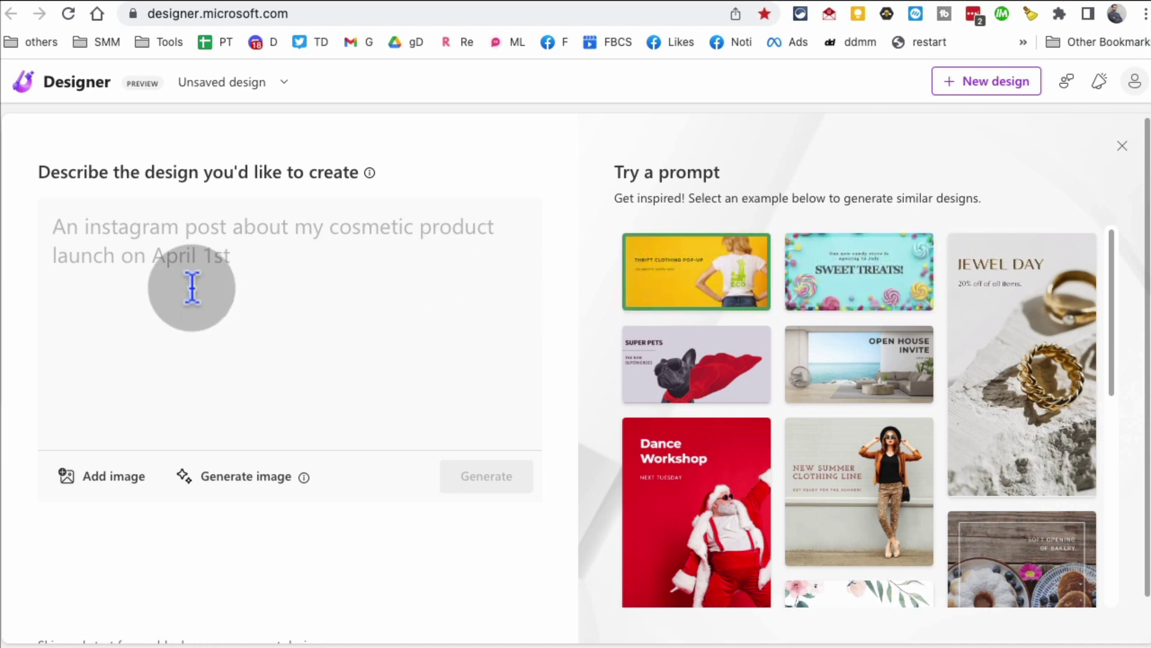
left_click(123, 219)
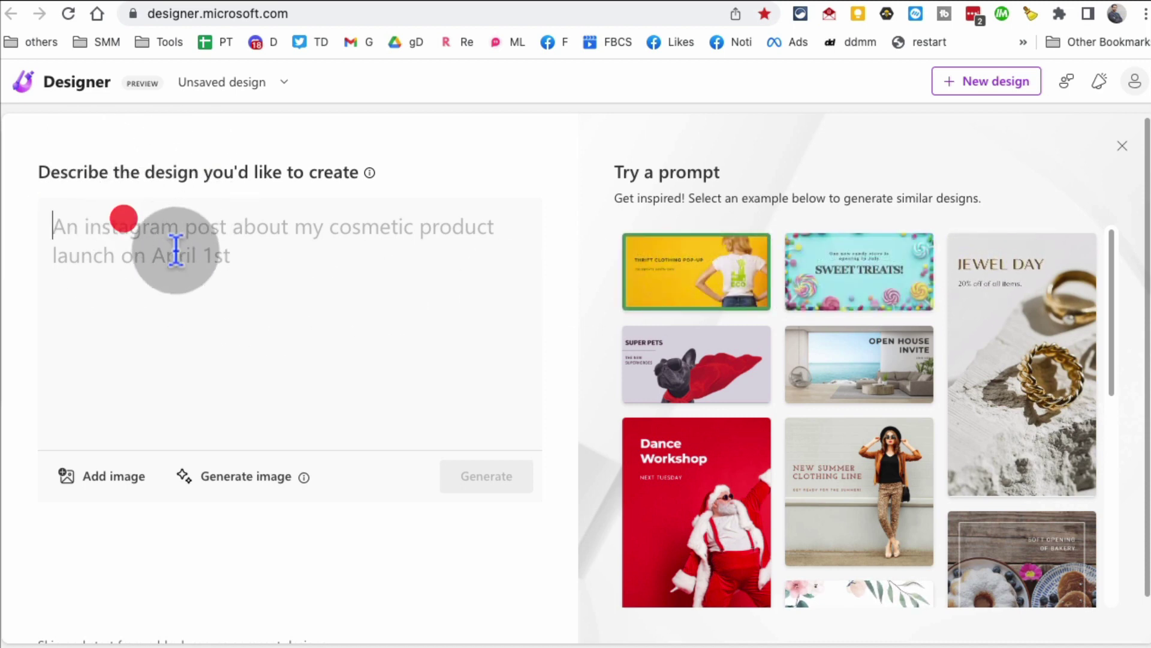
left_click(239, 277)
type("a")
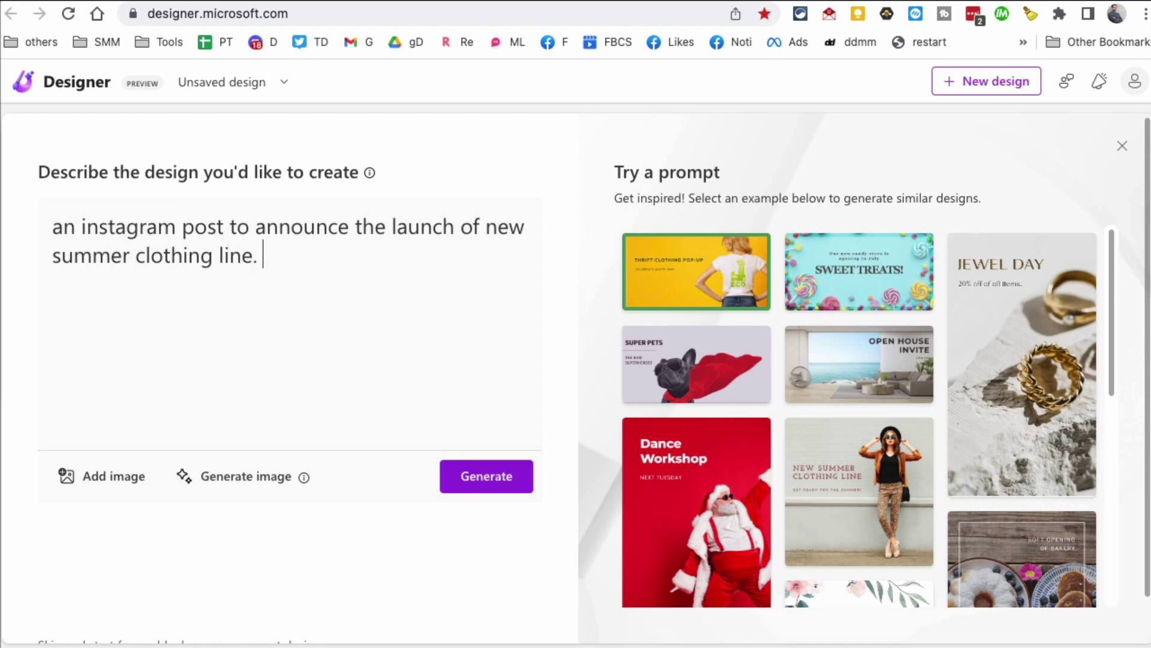
key("ctrl+a")
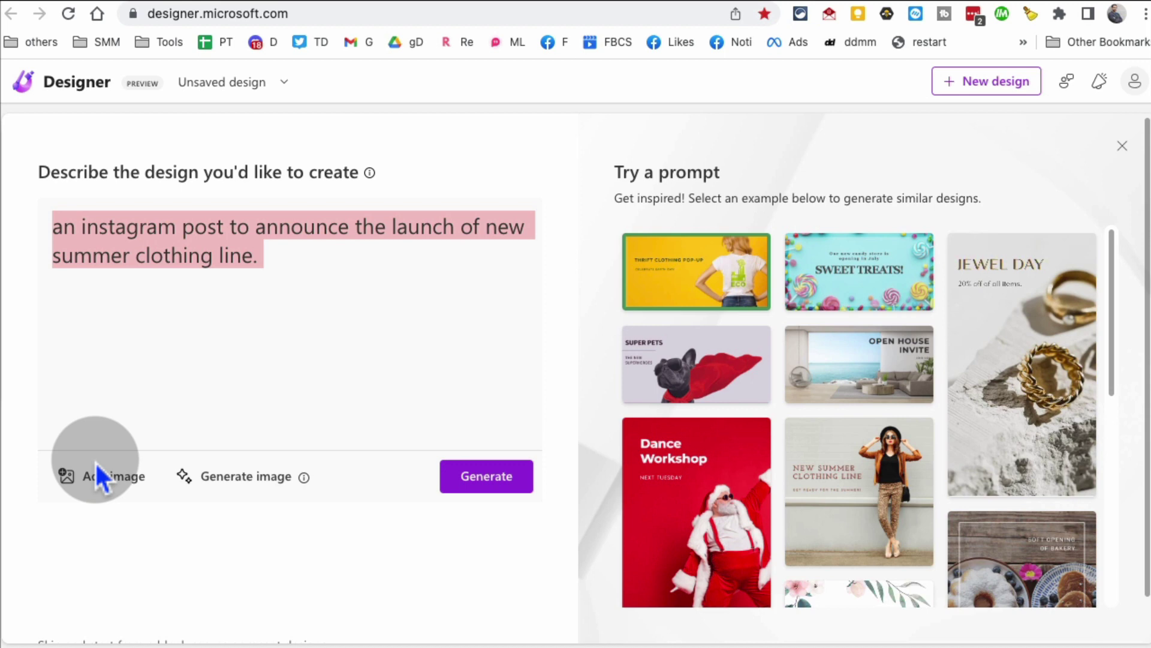
Step: Look at the Add image and Generate image options, then return to the description page
scroll(234, 450, "down", 1)
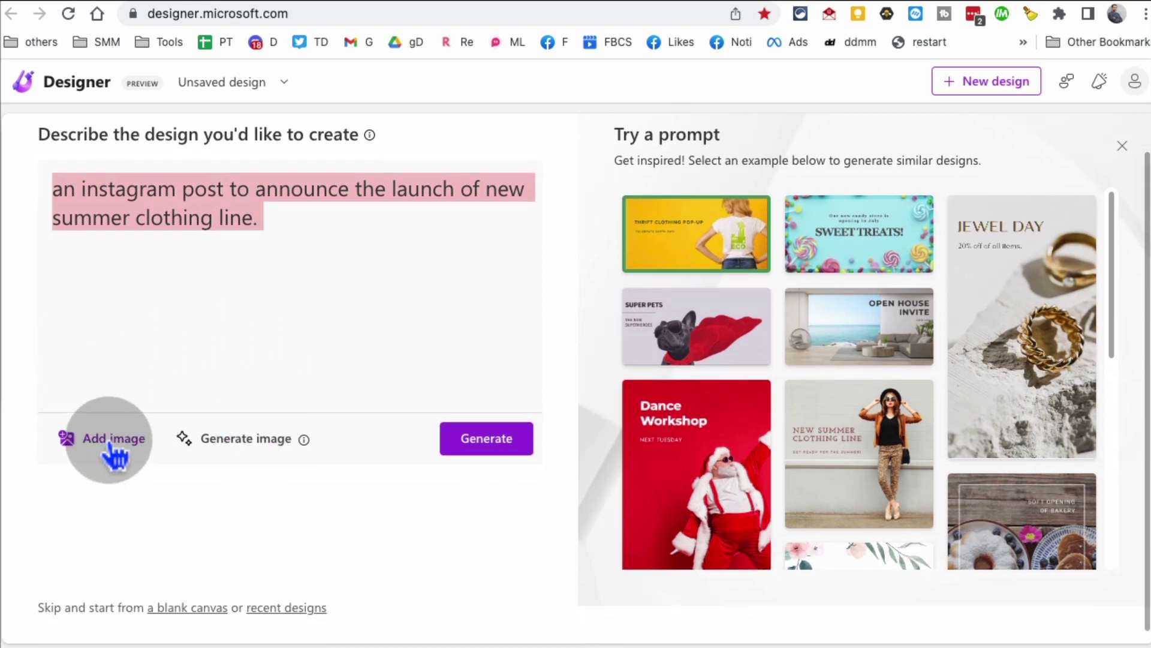
left_click(110, 440)
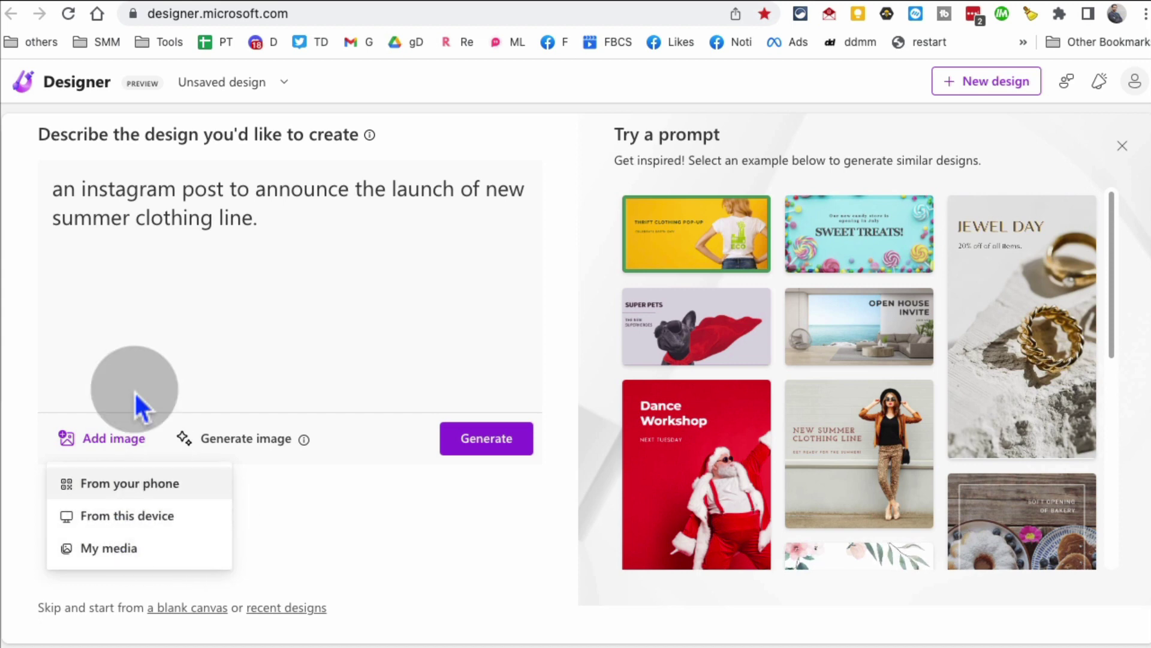
left_click(290, 515)
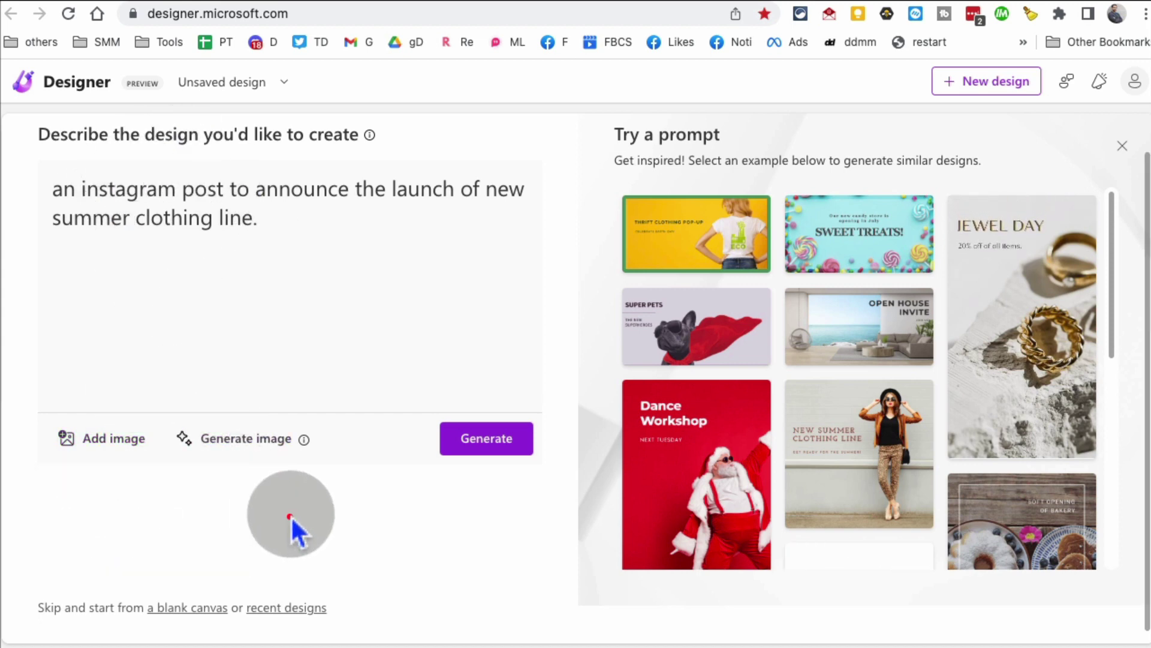
left_click(291, 440)
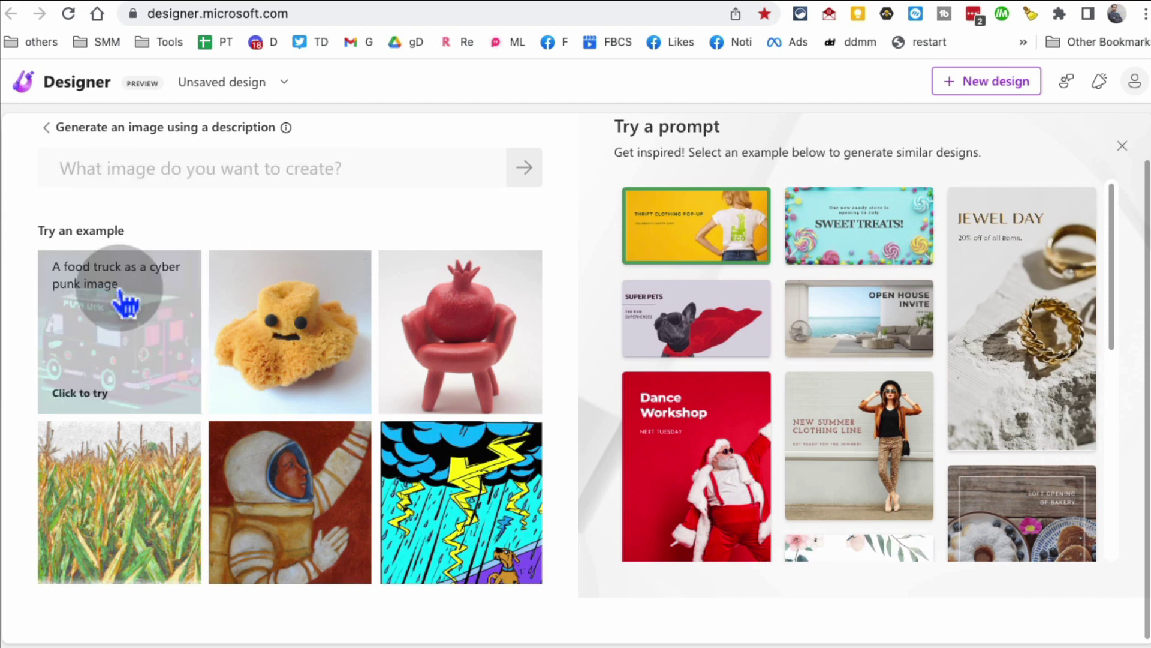
left_click(47, 132)
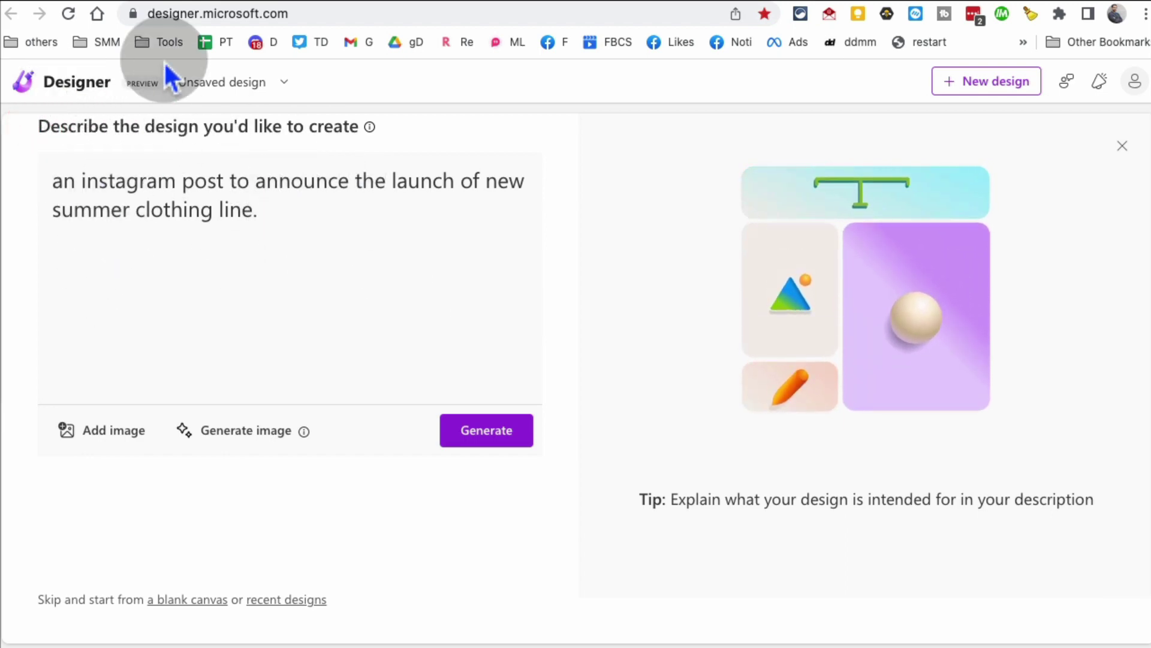
Step: Generate 'New Summer Clothing Line' design suggestions and scroll through the resulting grid
left_click(463, 446)
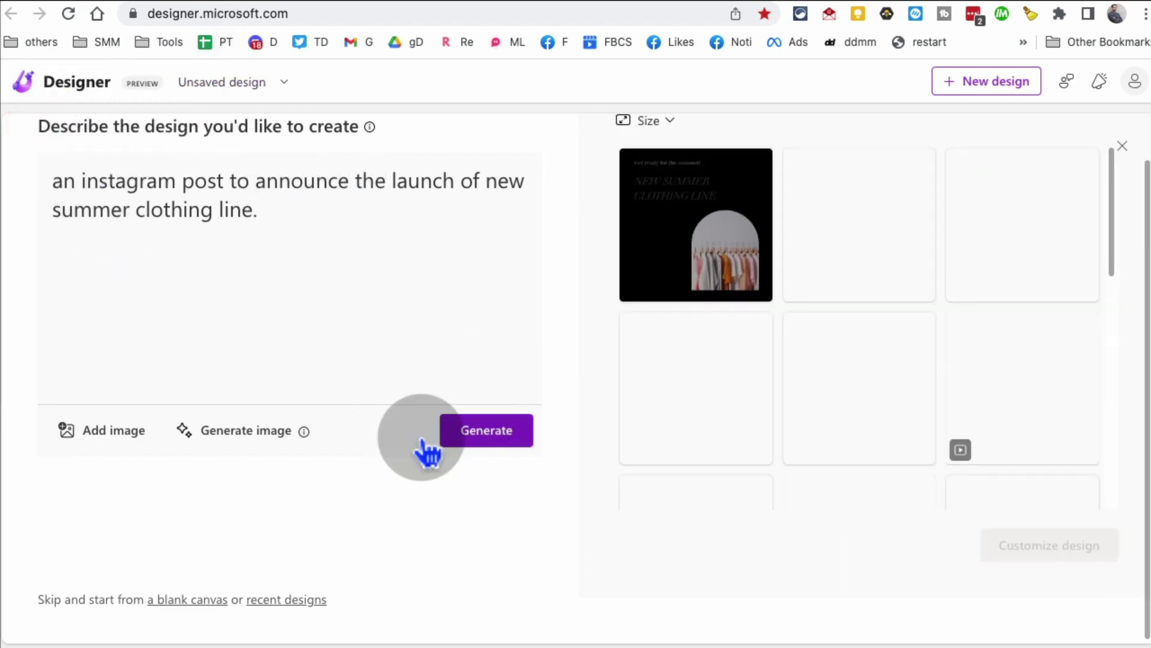
left_click(479, 442)
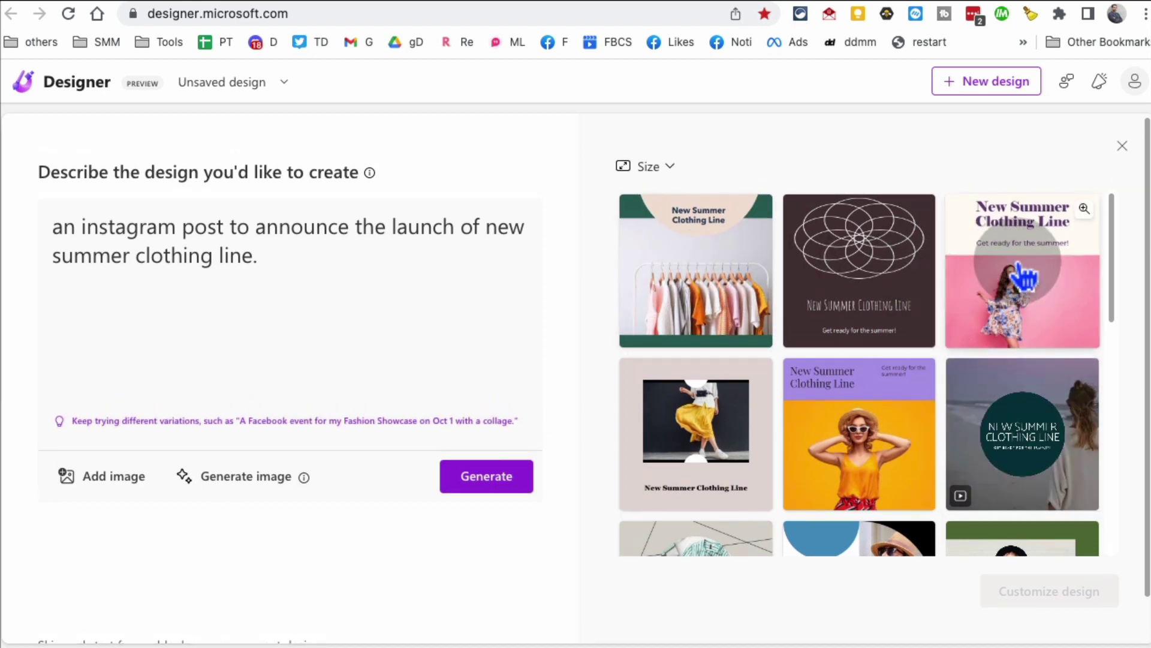
scroll(822, 420, "down", 2)
scroll(822, 431, "down", 6)
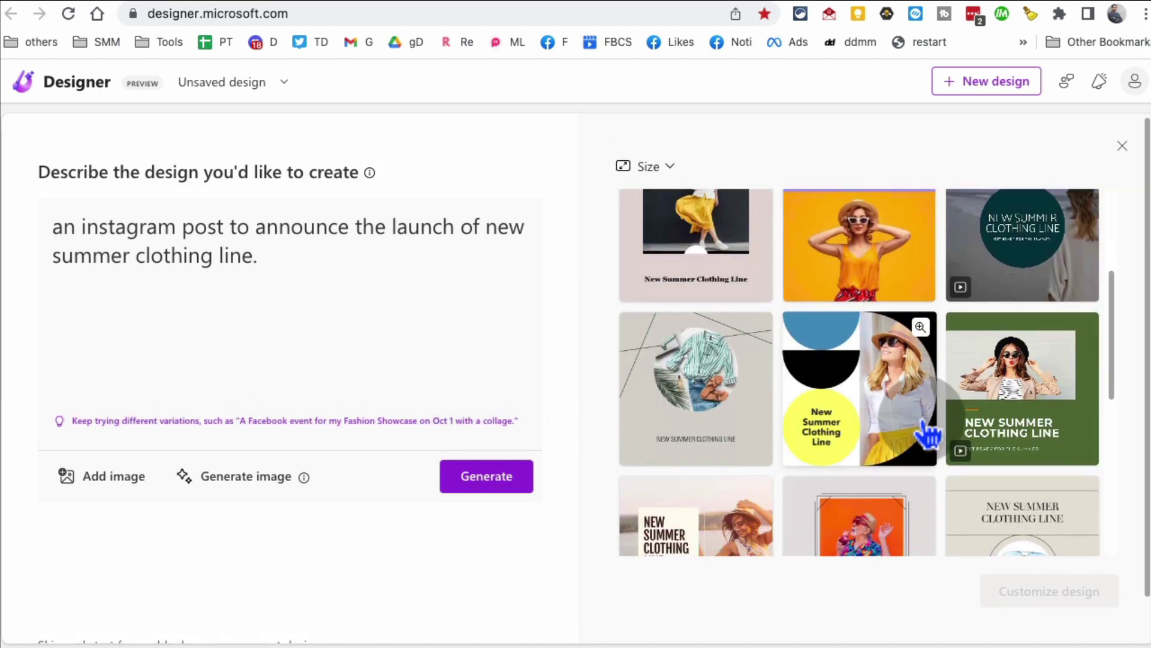
scroll(1002, 432, "up", 10)
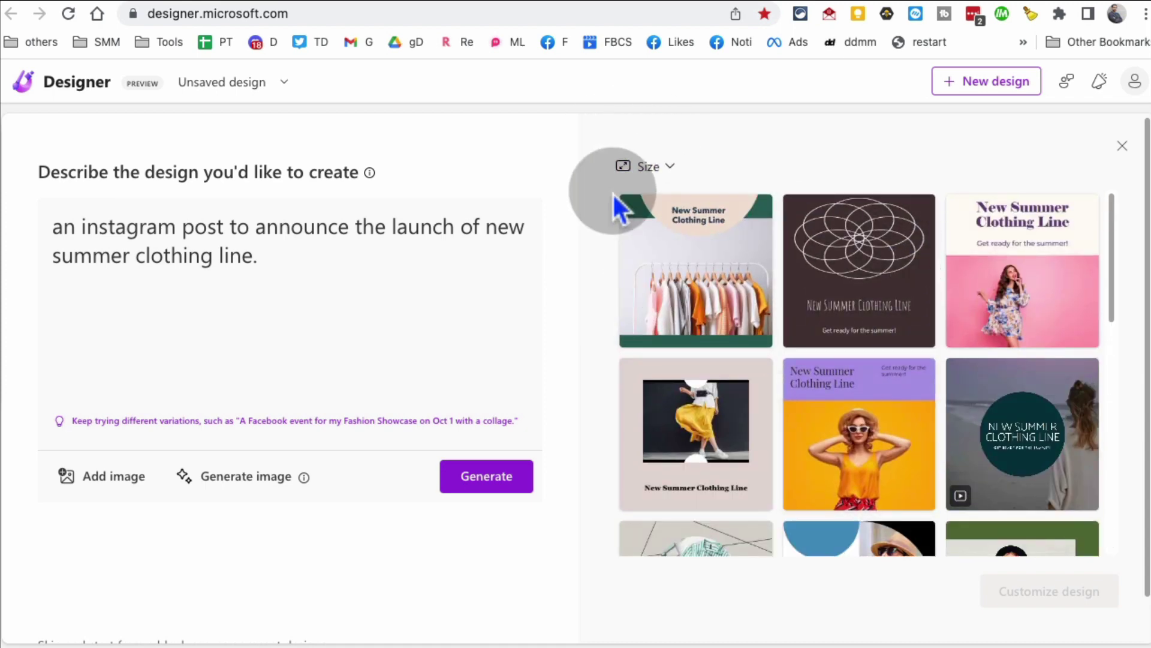
Step: Switch the suggested designs to Landscape size and browse them
left_click(667, 168)
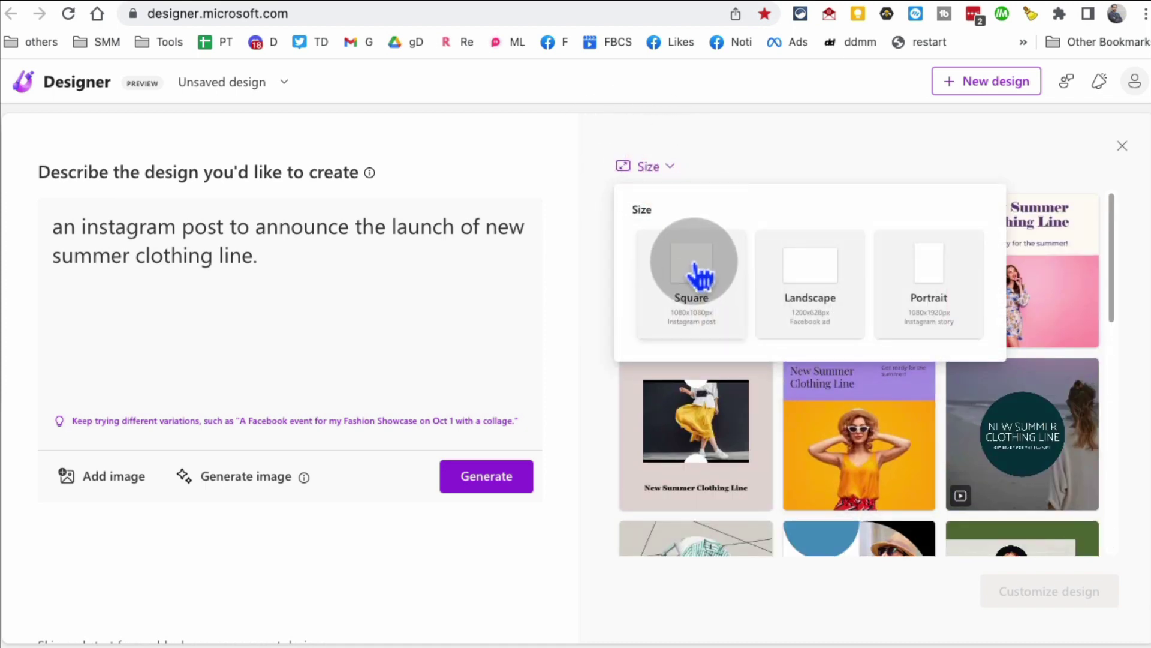
left_click(825, 270)
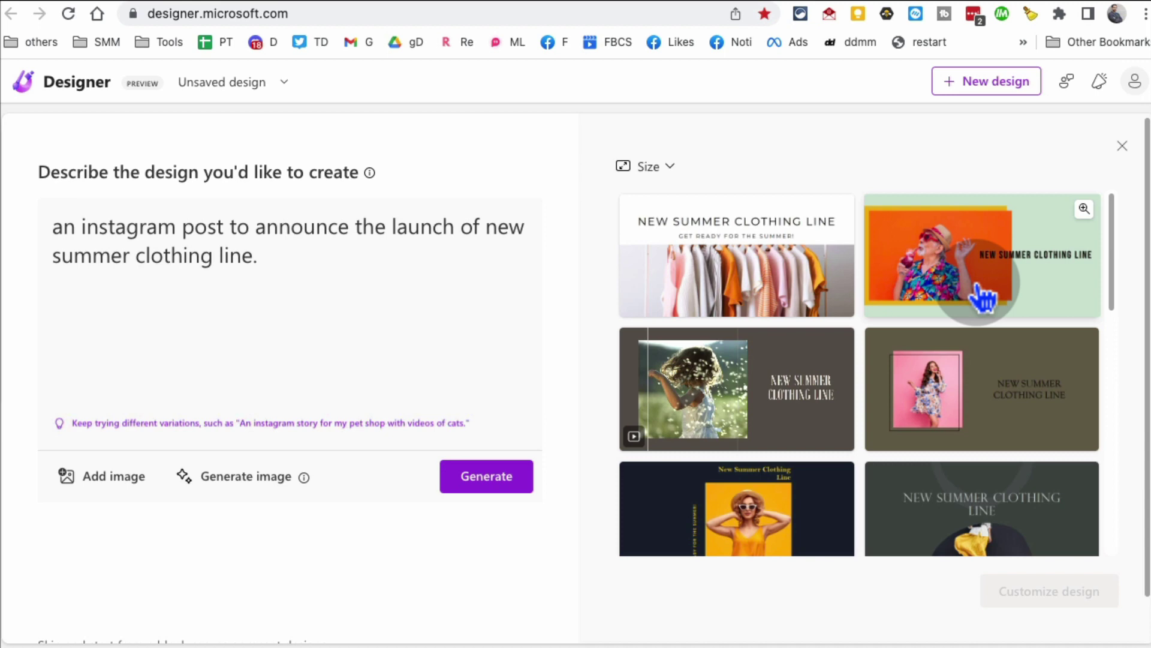
scroll(978, 294, "down", 4)
scroll(980, 300, "down", 3)
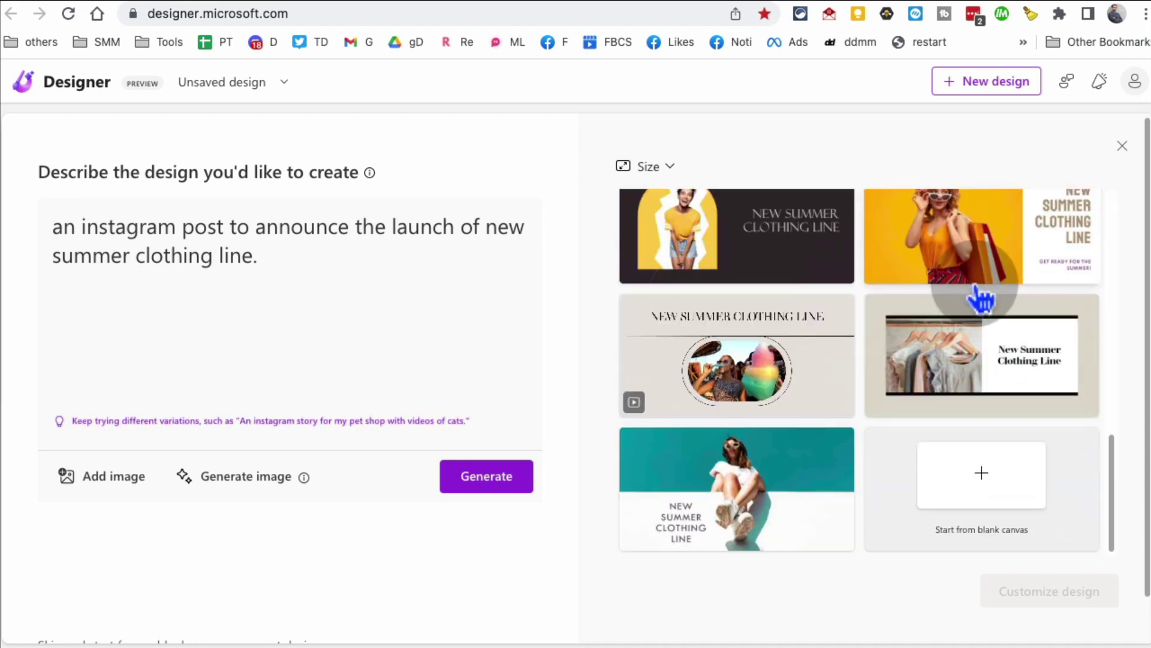
scroll(979, 296, "up", 8)
Step: Change the design size to Portrait and scroll to the pink-dress template
left_click(658, 171)
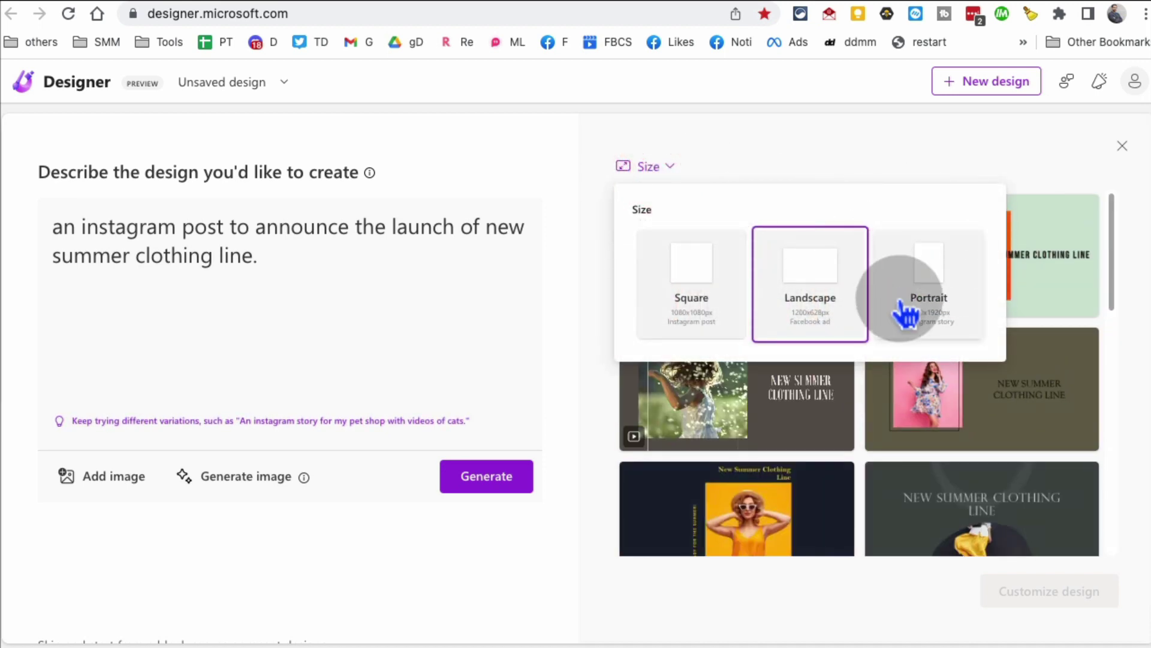
left_click(945, 267)
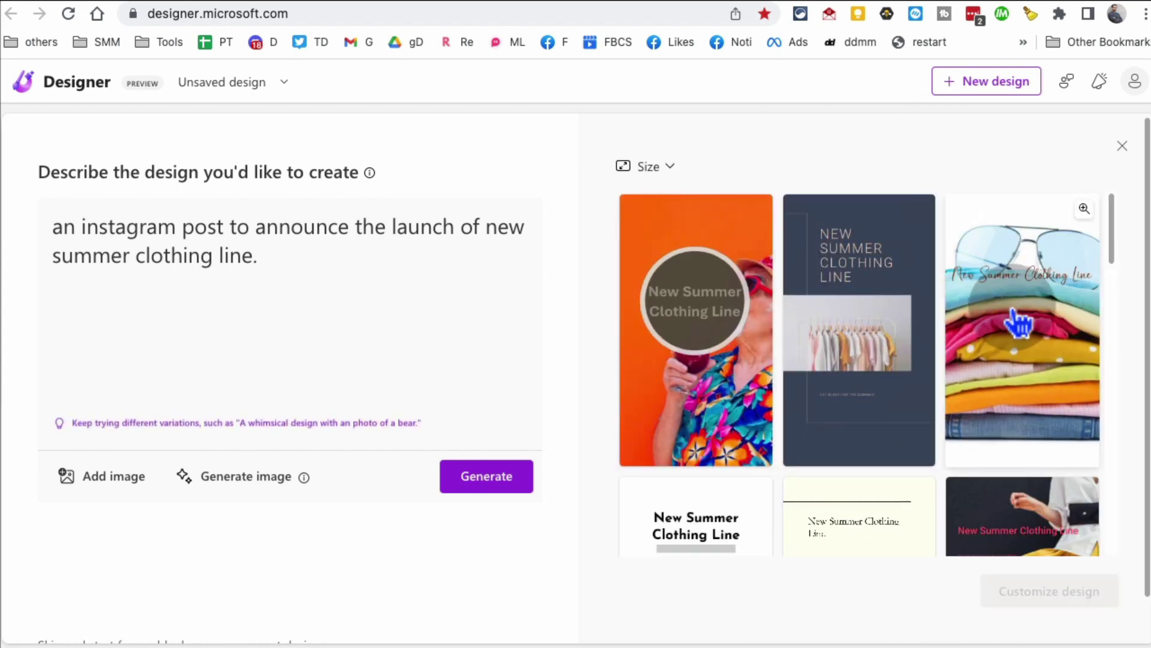
scroll(1016, 324, "down", 3)
scroll(1015, 327, "down", 5)
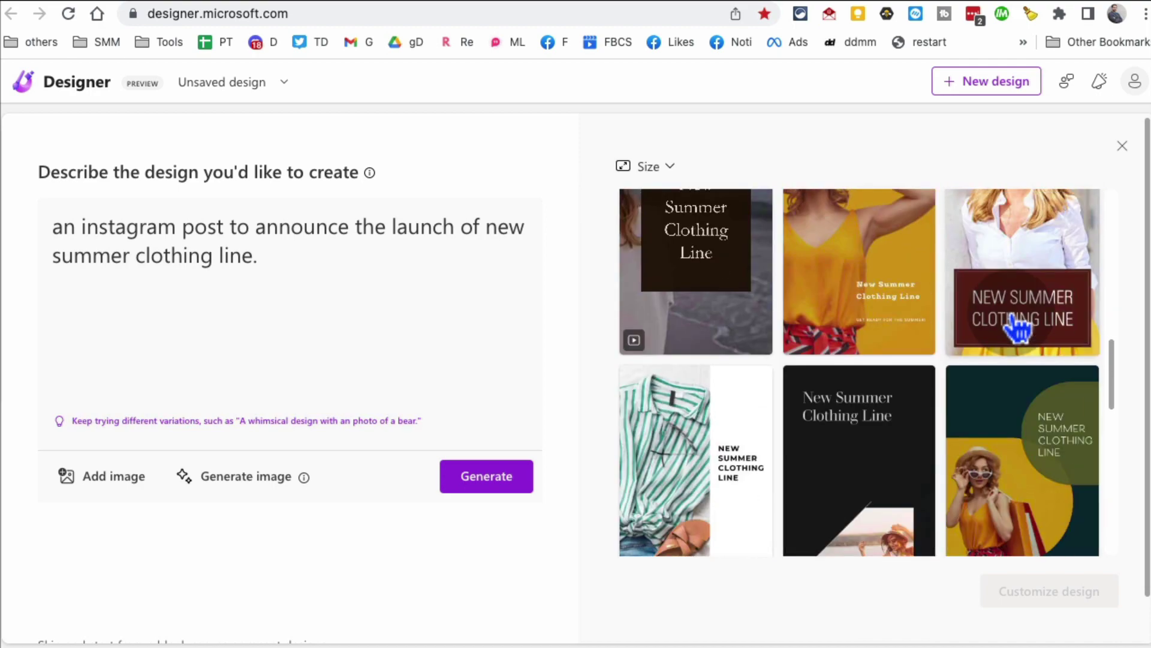
scroll(1014, 323, "up", 8)
scroll(1011, 324, "down", 4)
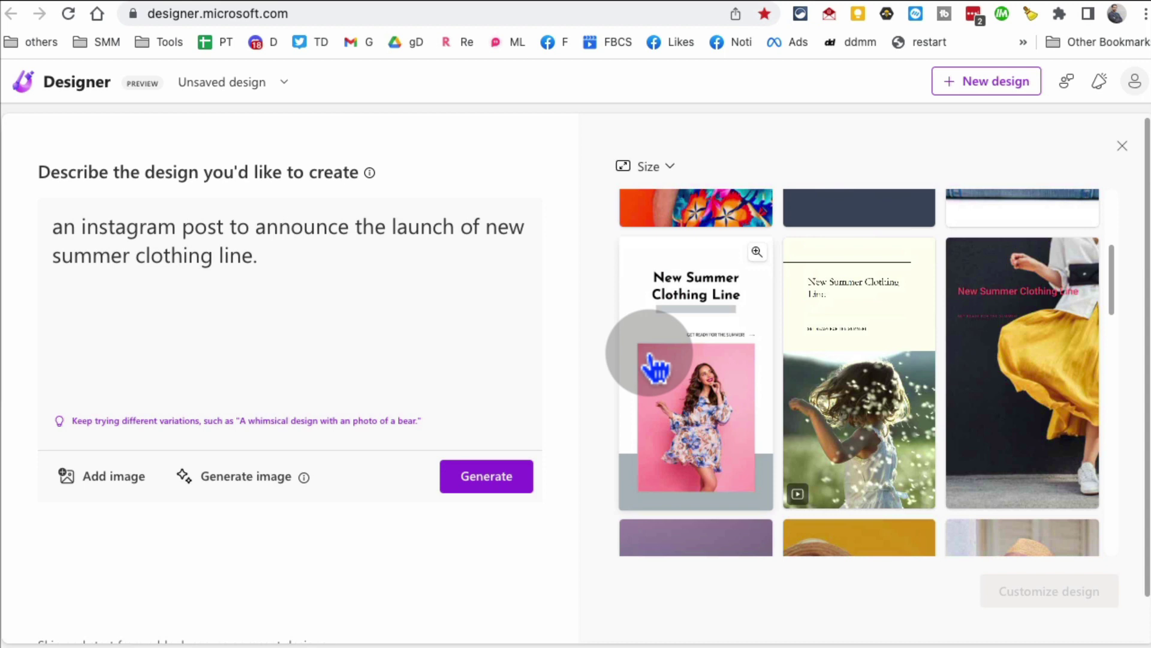
Step: Preview the pink summer clothing template enlarged, then close the preview
left_click(756, 252)
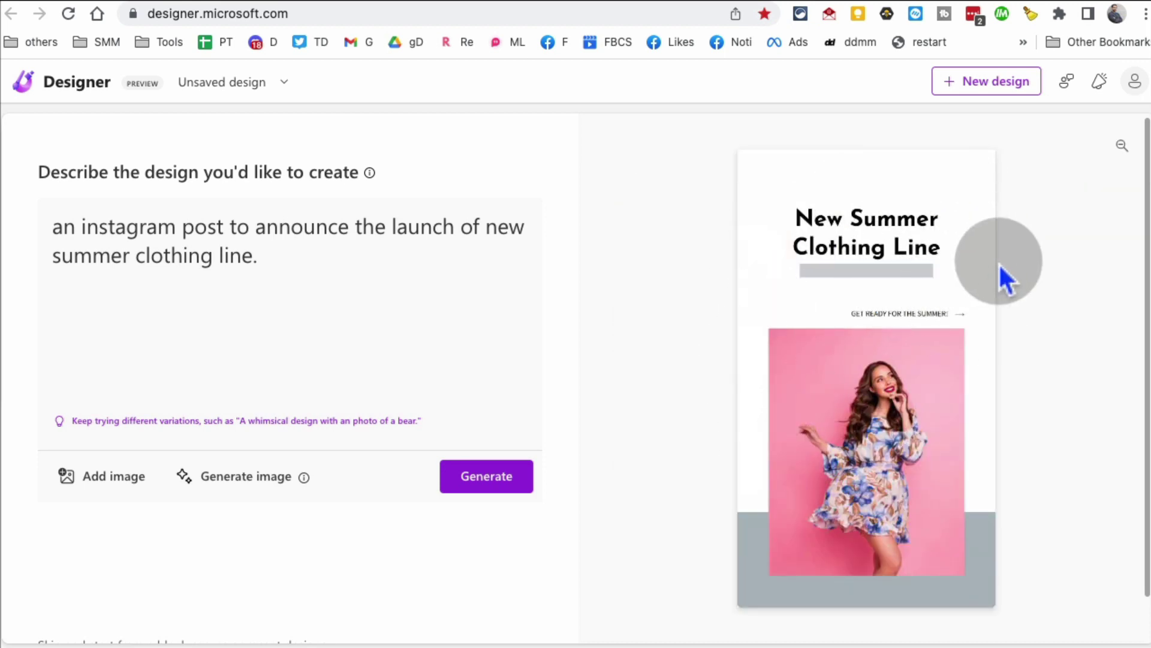
left_click(1042, 282)
scroll(1002, 334, "down", 3)
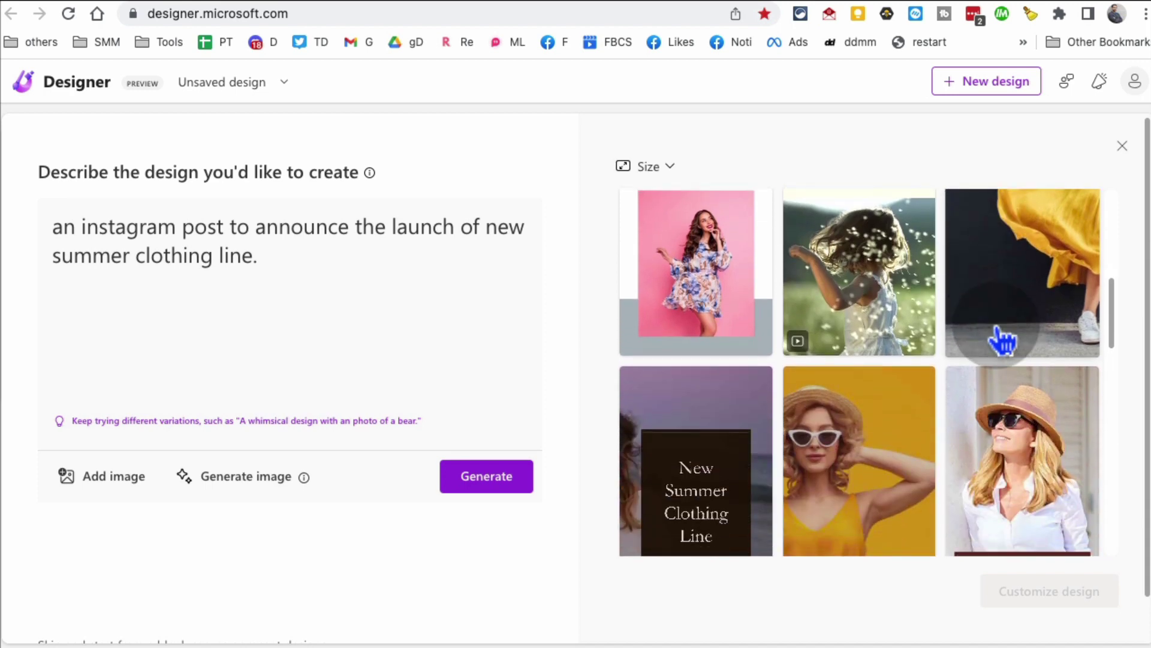
scroll(1014, 347, "down", 2)
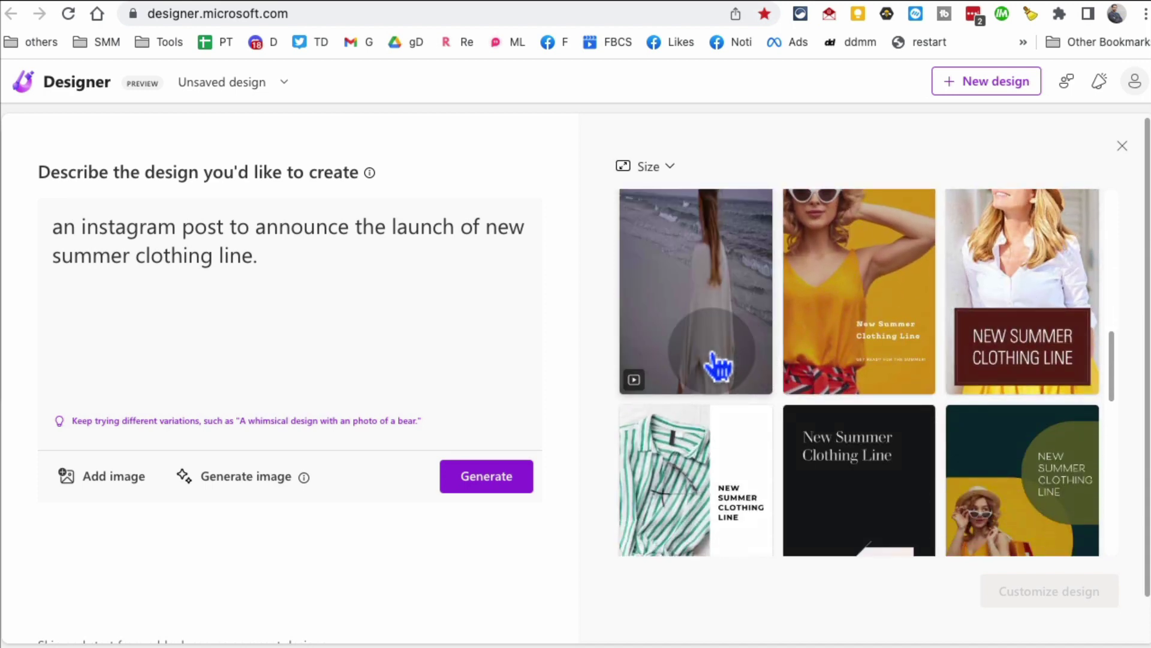
Step: Preview the beach template with dark text box, then select the pink-dress template instead
left_click(719, 310)
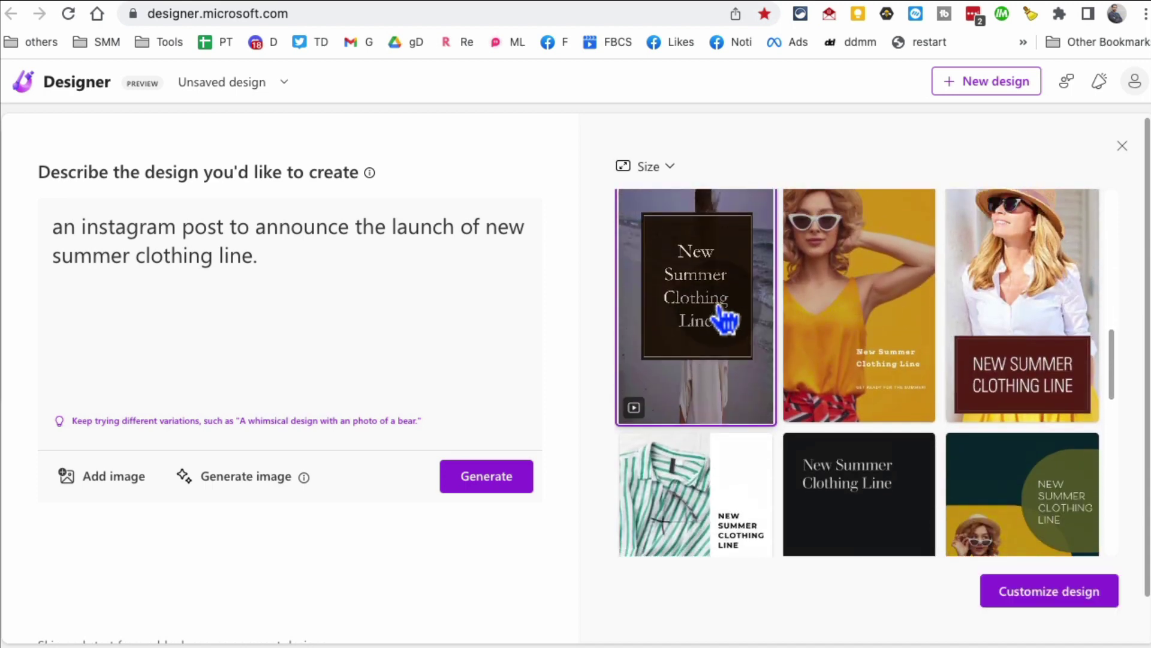
left_click(757, 308)
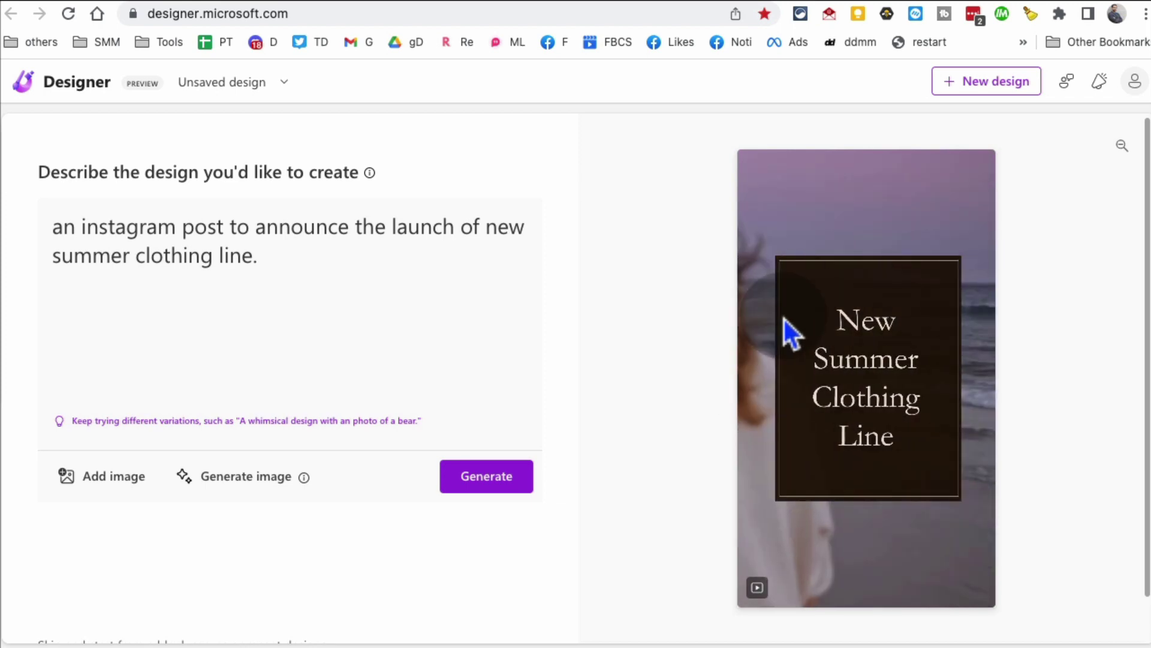
left_click(714, 266)
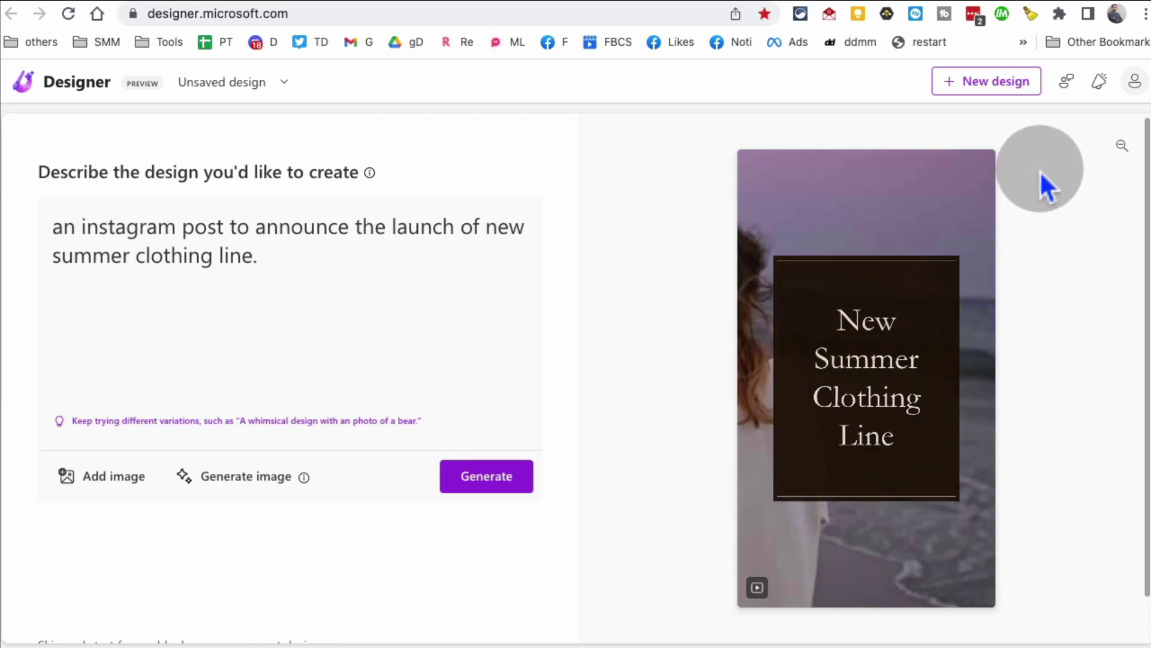
left_click(1120, 149)
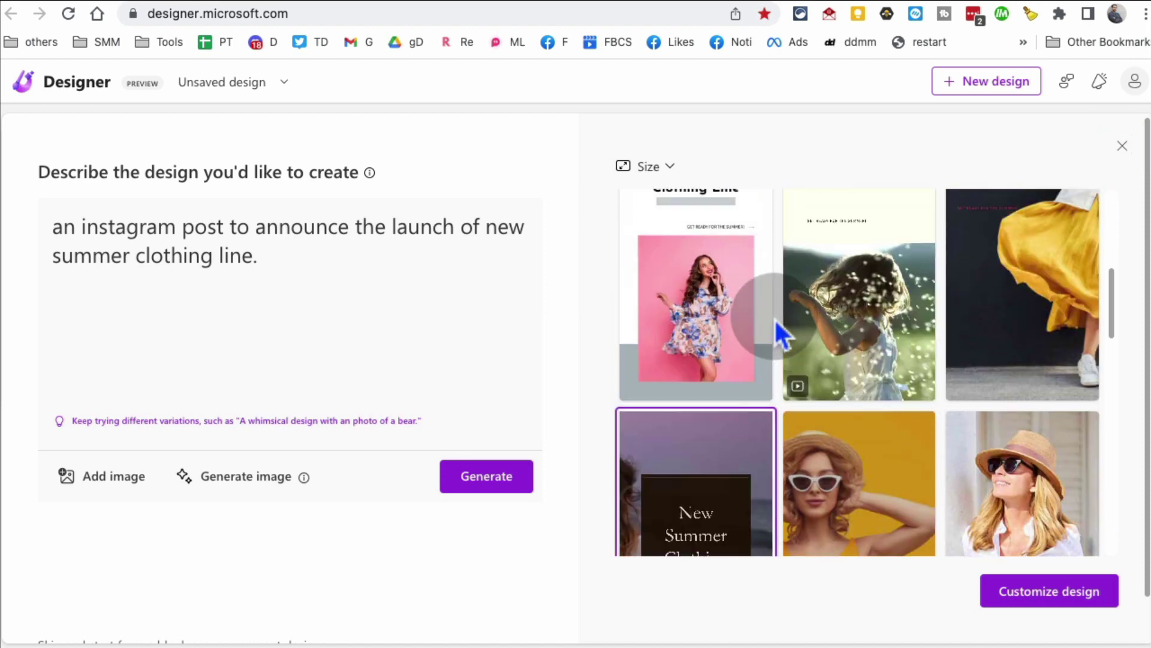
left_click(749, 243)
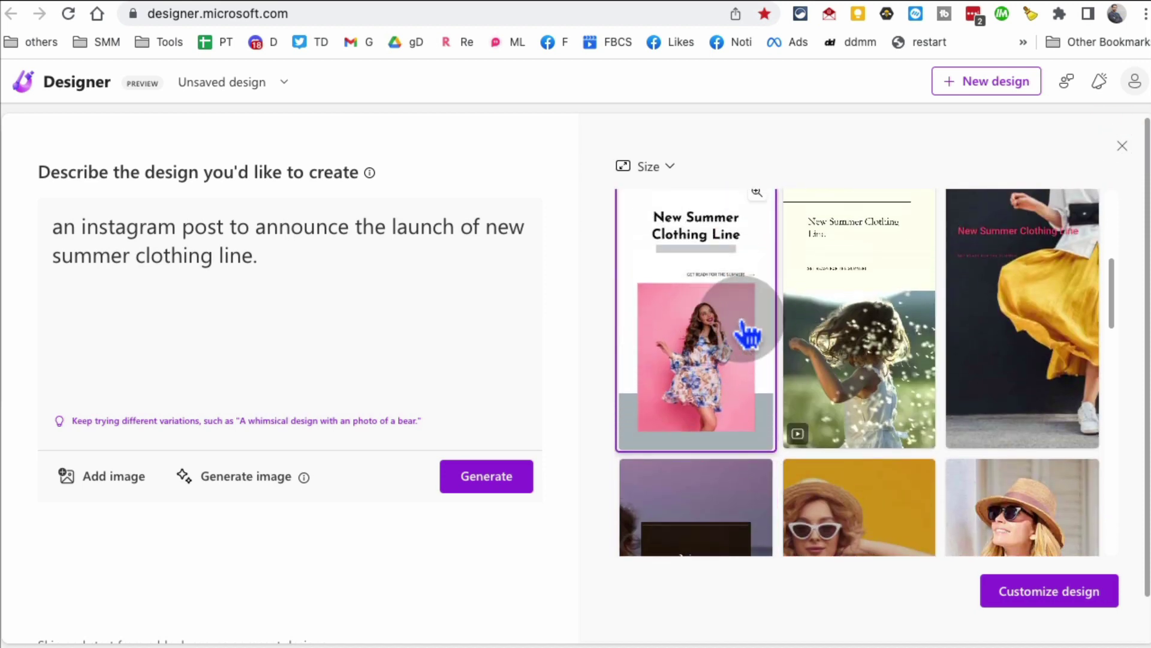
left_click(1055, 590)
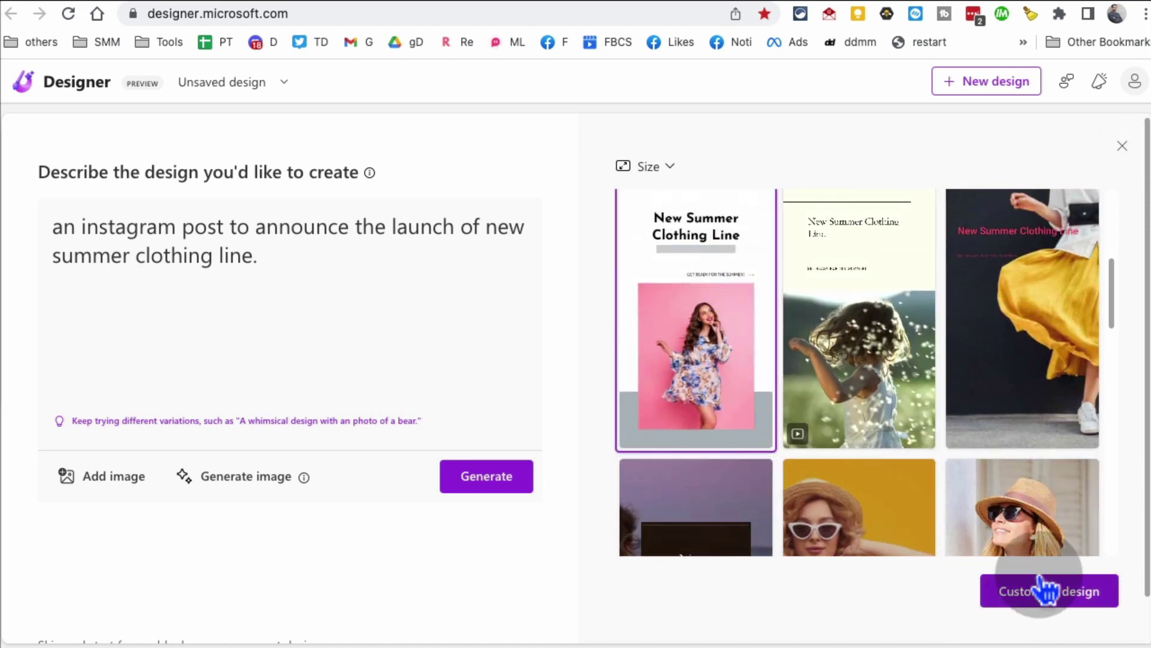
Step: Open the pink-dress template in the editor and show Copilot's alternative design ideas
left_click(1028, 591)
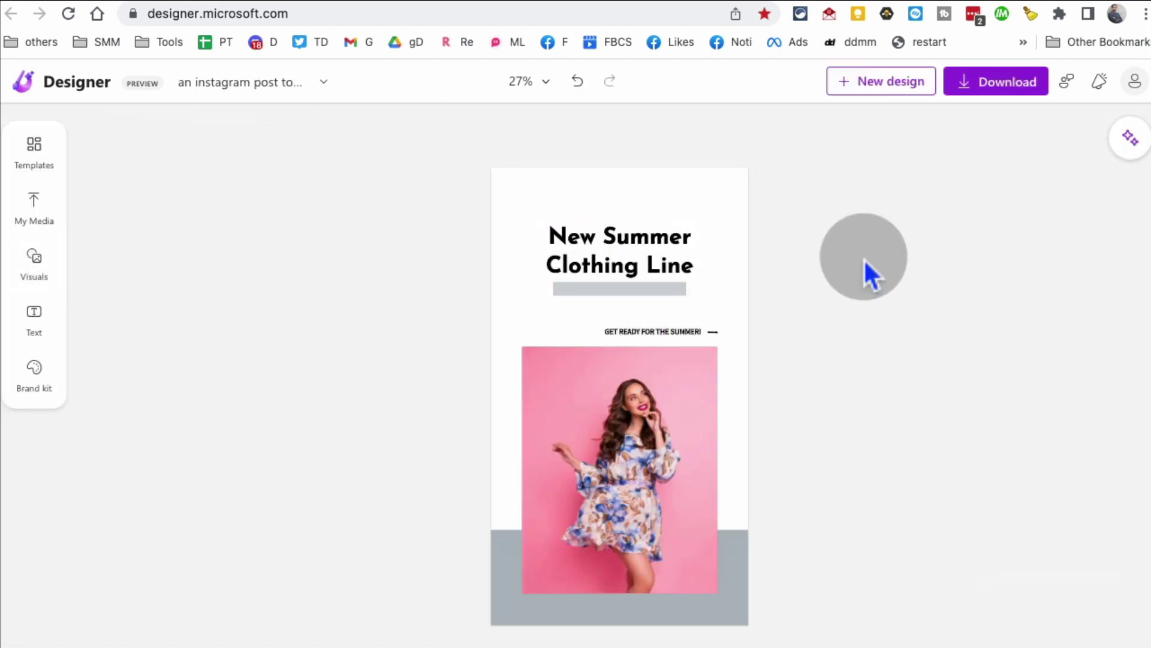
left_click(1129, 139)
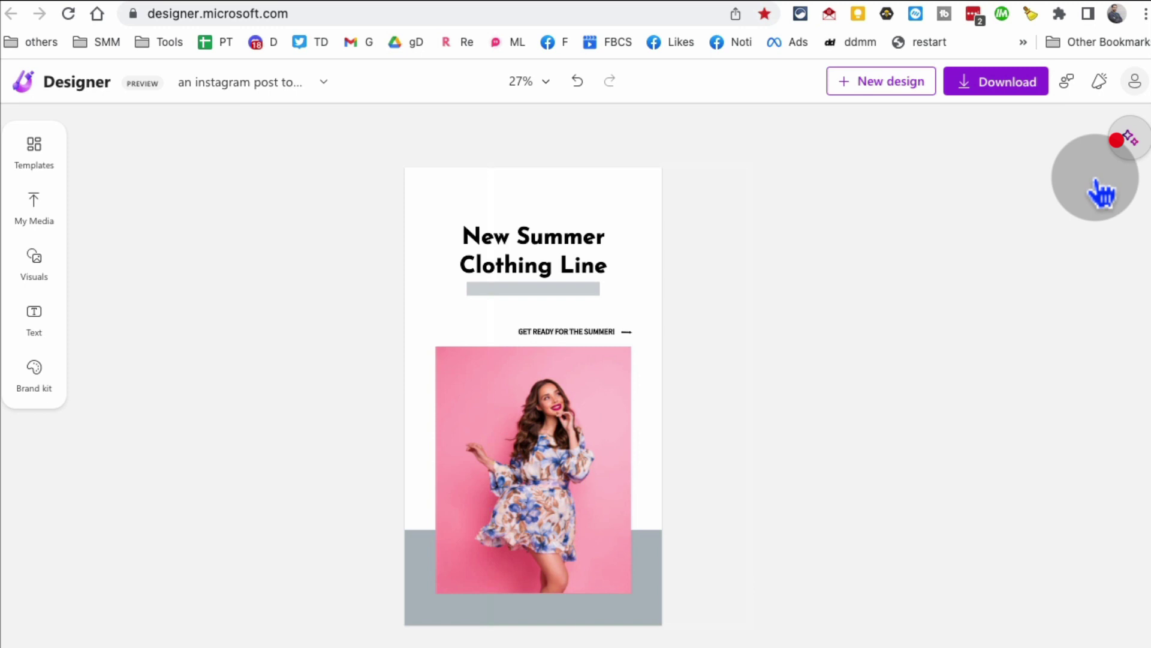
left_click(1119, 141)
left_click(1121, 141)
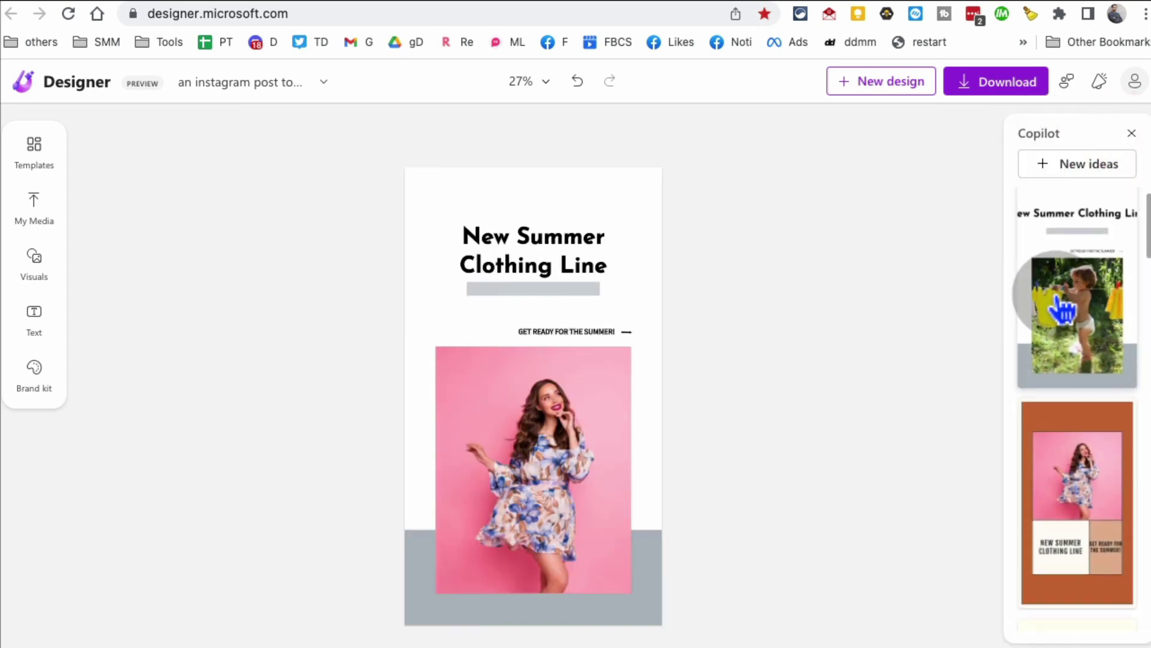
Step: Scroll through Copilot's design ideas and close the panel without applying any
scroll(1059, 296, "down", 5)
scroll(1059, 297, "down", 10)
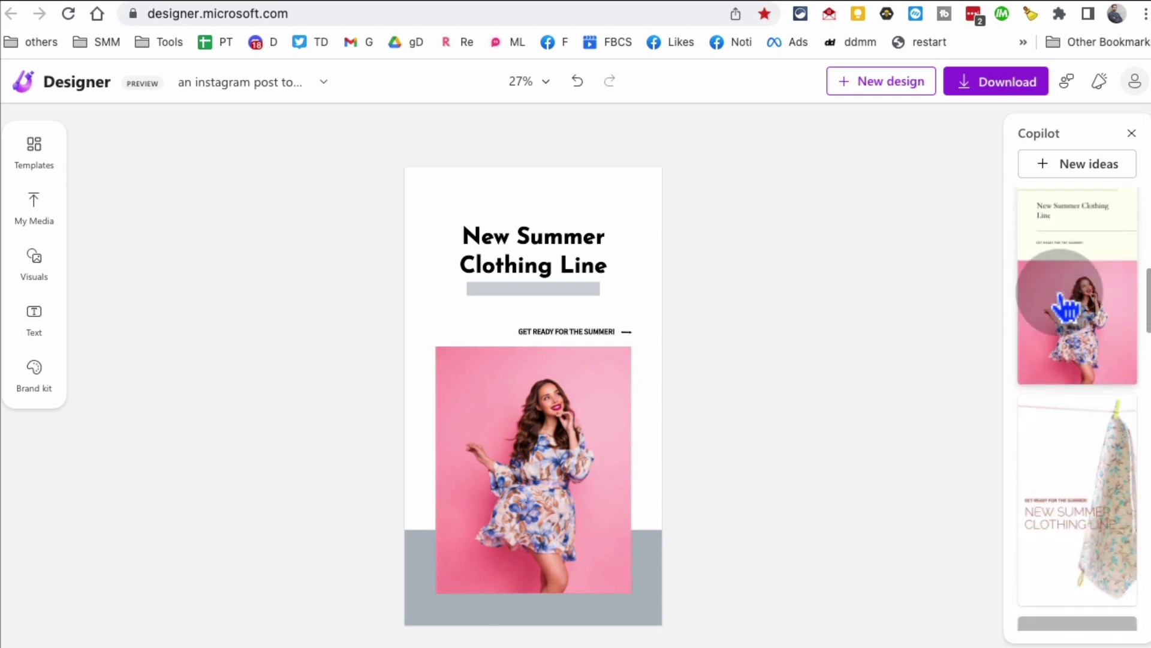
scroll(1080, 315, "down", 10)
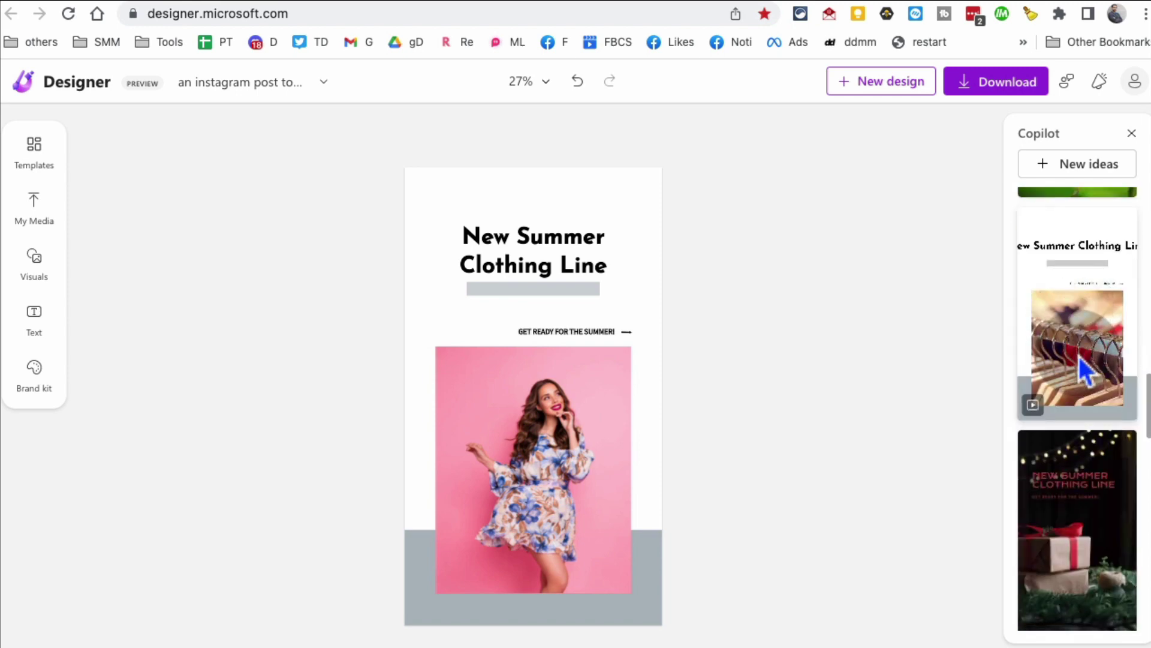
scroll(1076, 372, "down", 5)
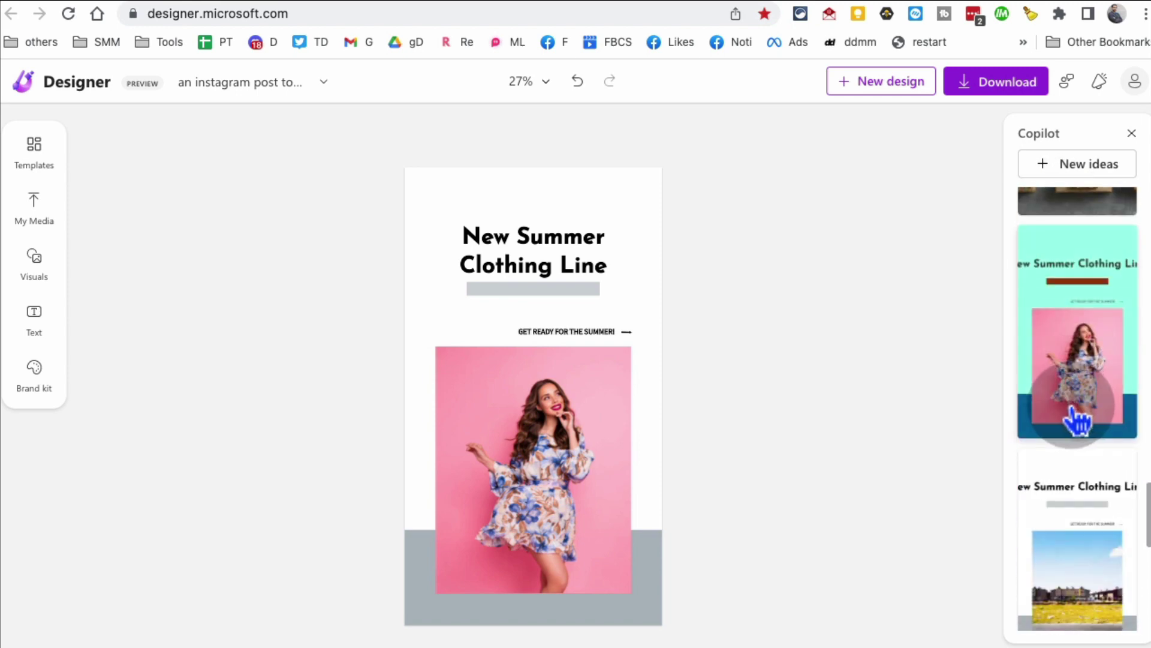
scroll(1054, 347, "down", 5)
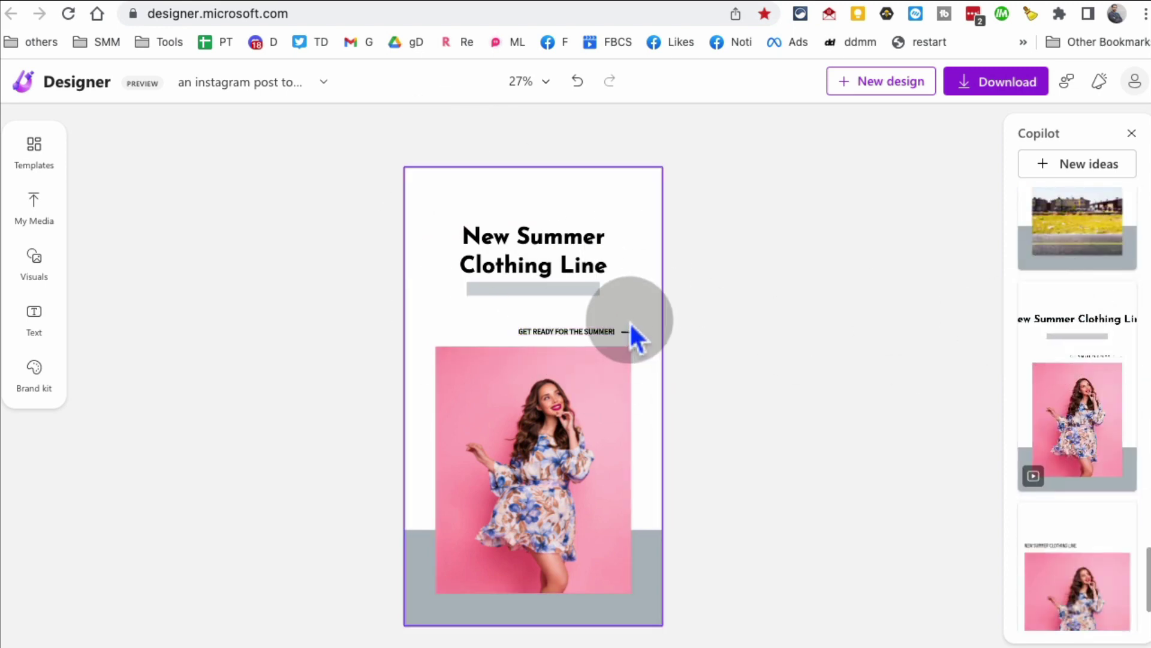
left_click(1132, 134)
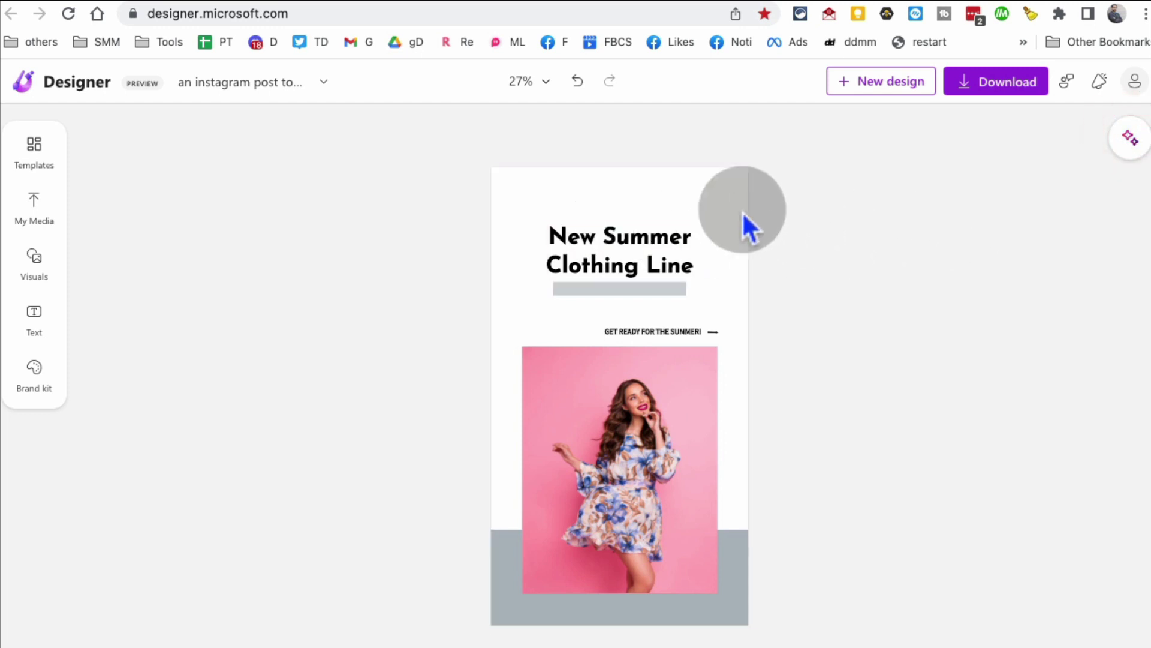
Step: Browse the headline's font choices and close them, keeping Josefin Sans
left_click(602, 235)
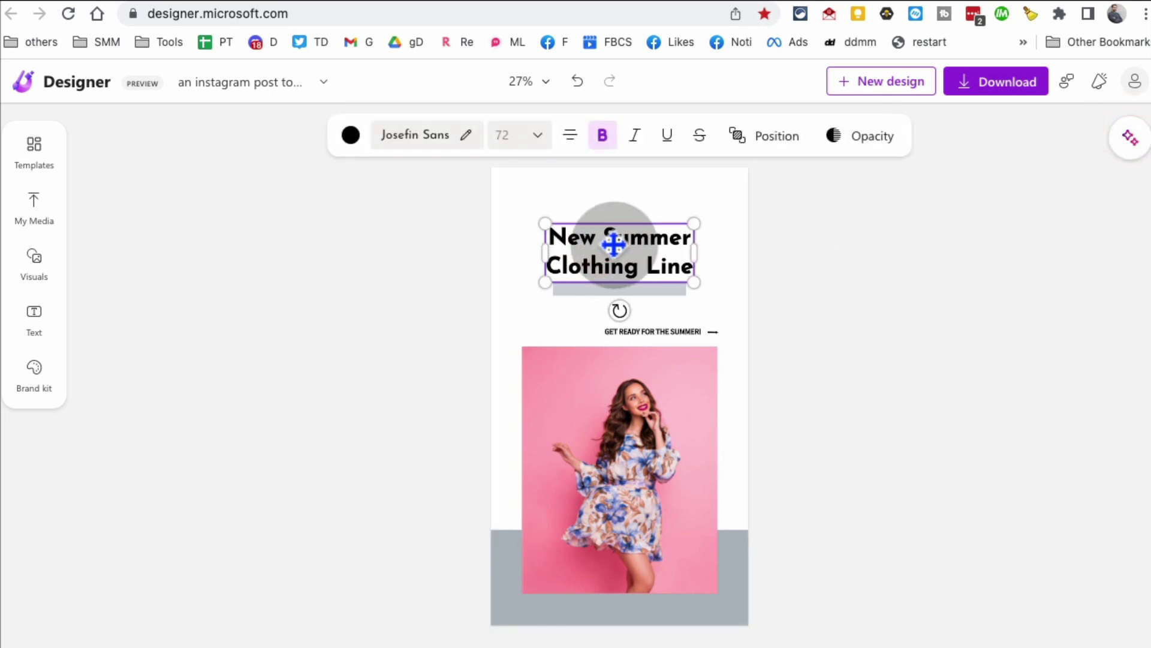
left_click(419, 139)
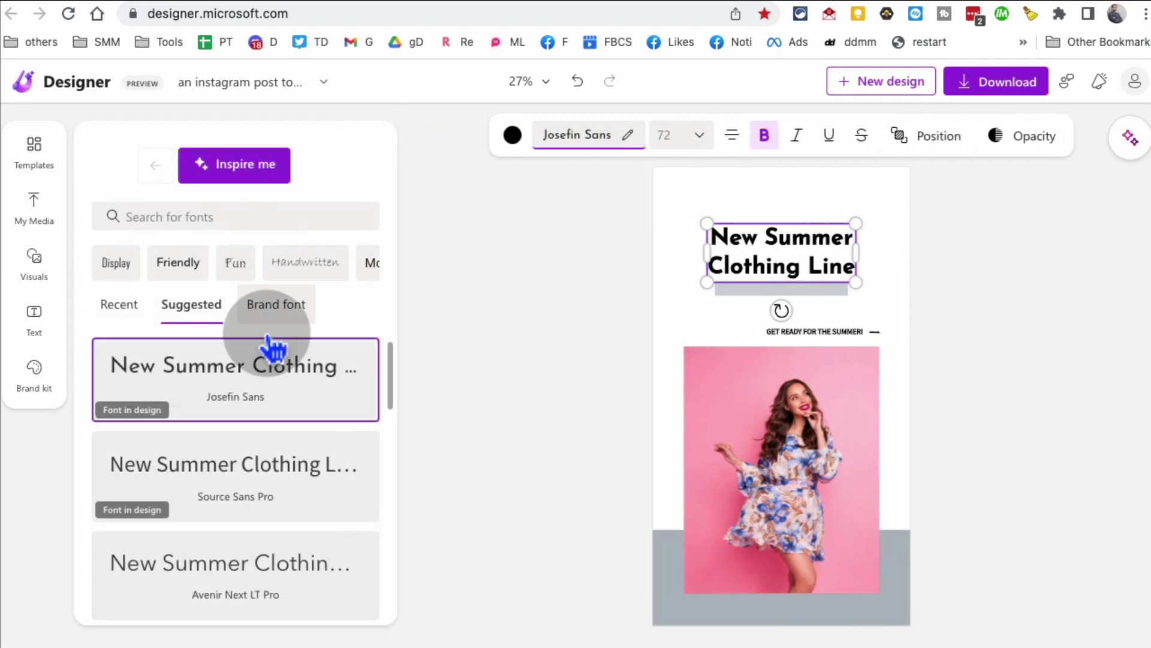
scroll(273, 348, "down", 5)
scroll(276, 363, "down", 4)
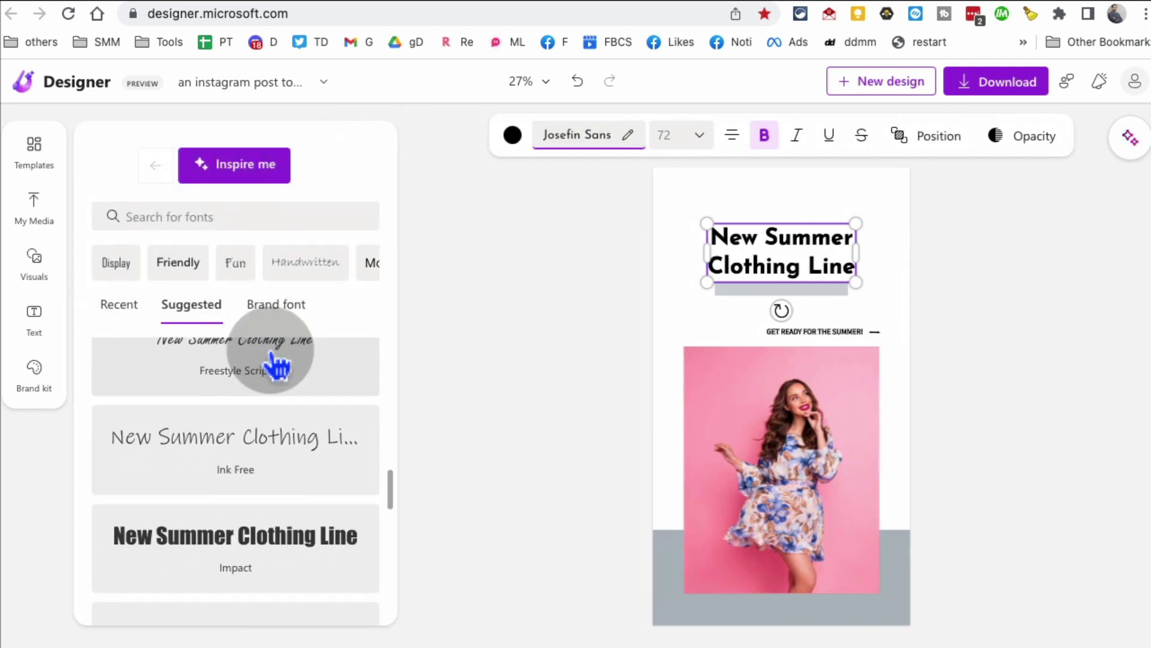
scroll(273, 363, "down", 6)
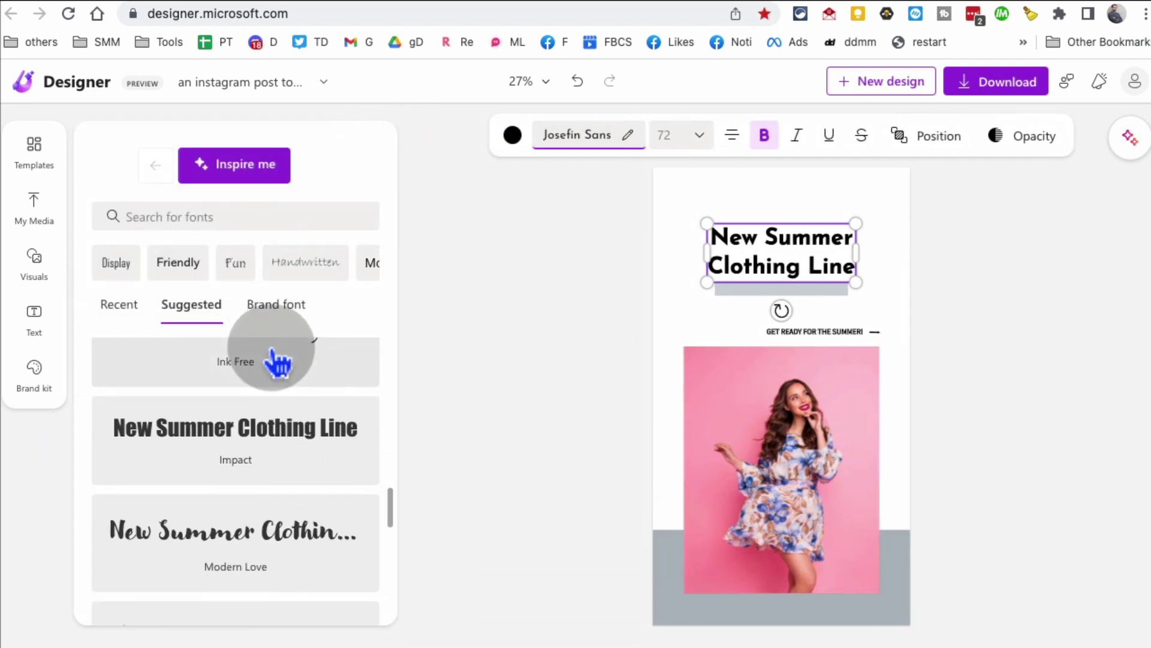
left_click(457, 307)
Step: Drag the 'New Summer Clothing Line' title slightly higher along the centre, then deselect it
left_click(598, 234)
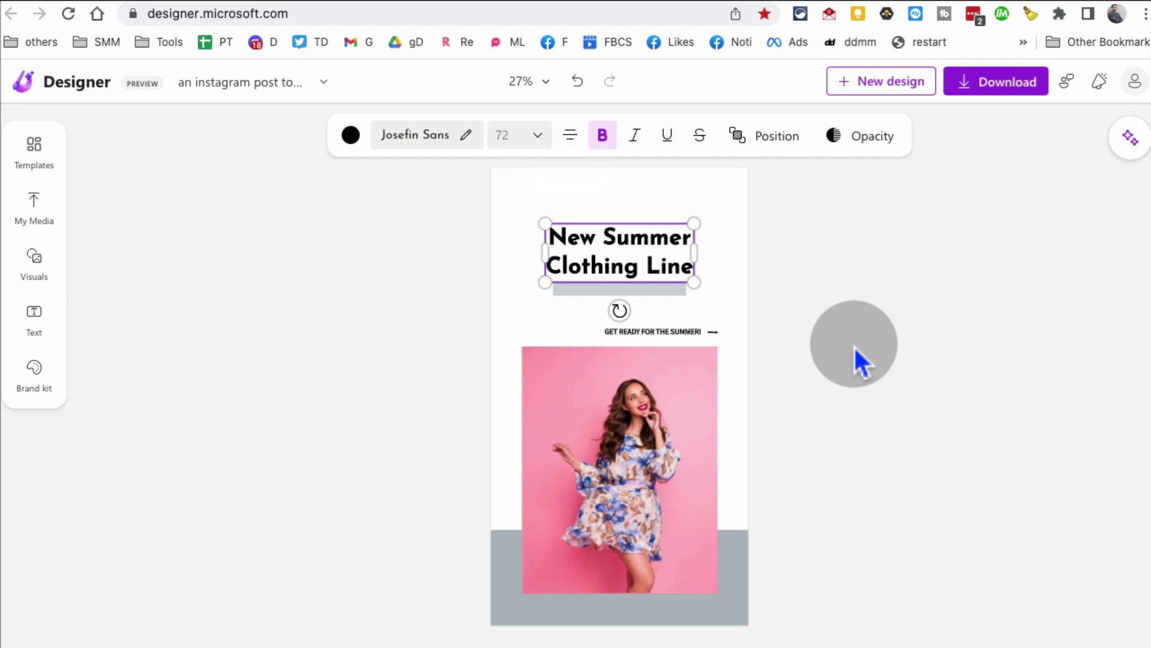
left_click(851, 349)
left_click(684, 366)
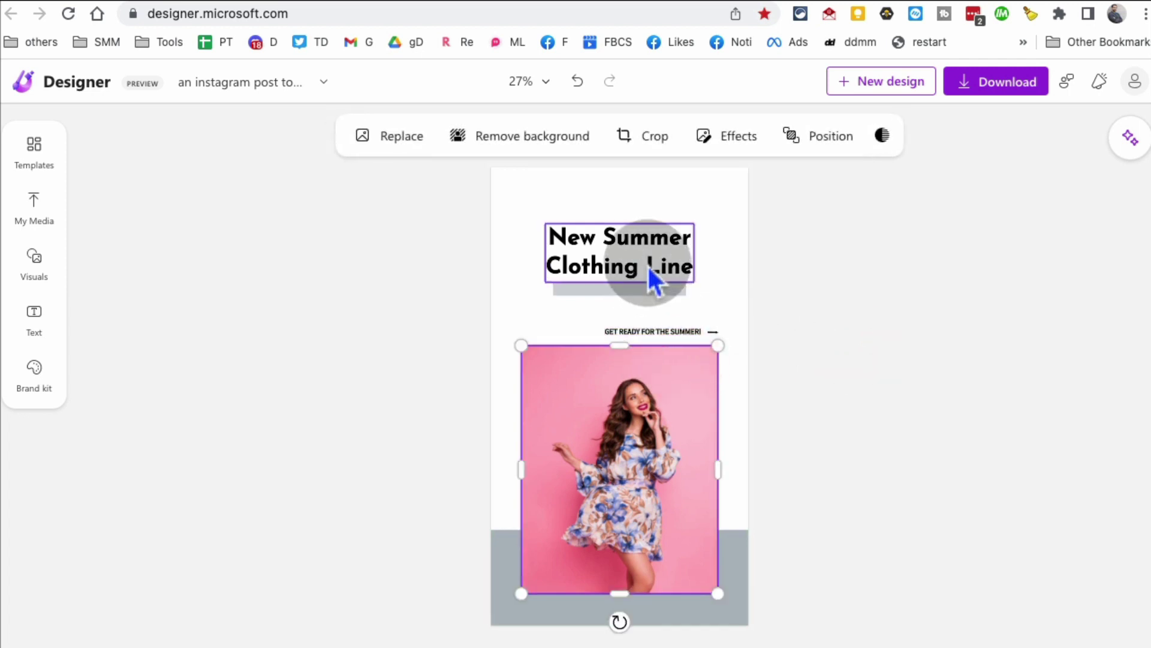
left_click_drag(647, 255, 648, 246)
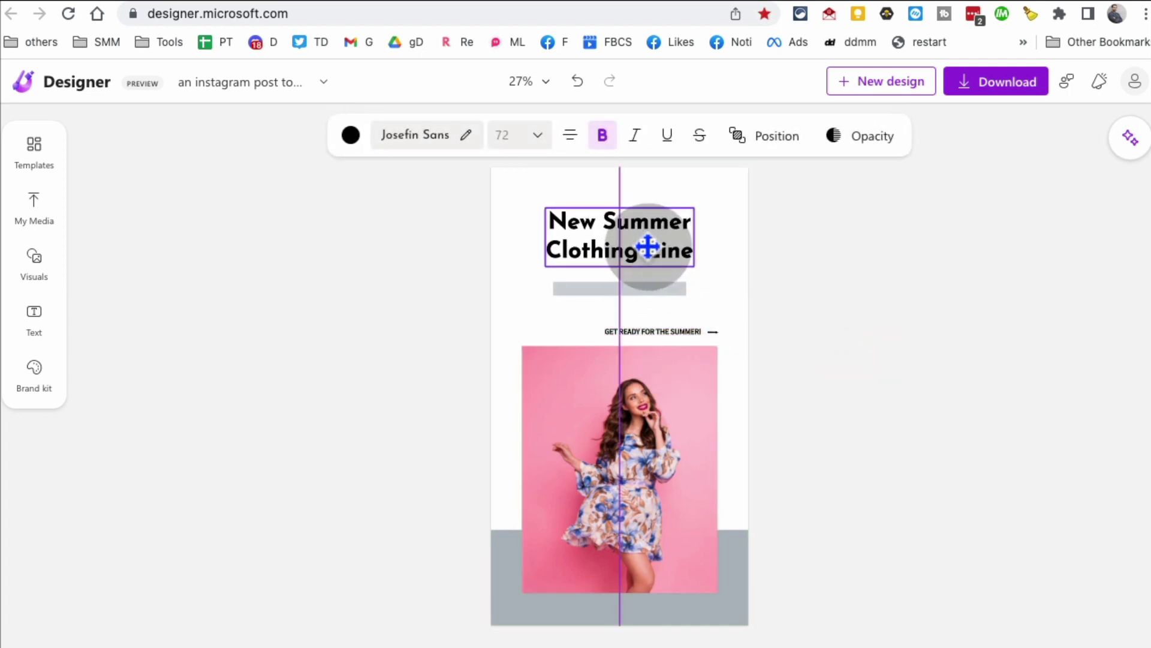
left_click(848, 271)
left_click(432, 308)
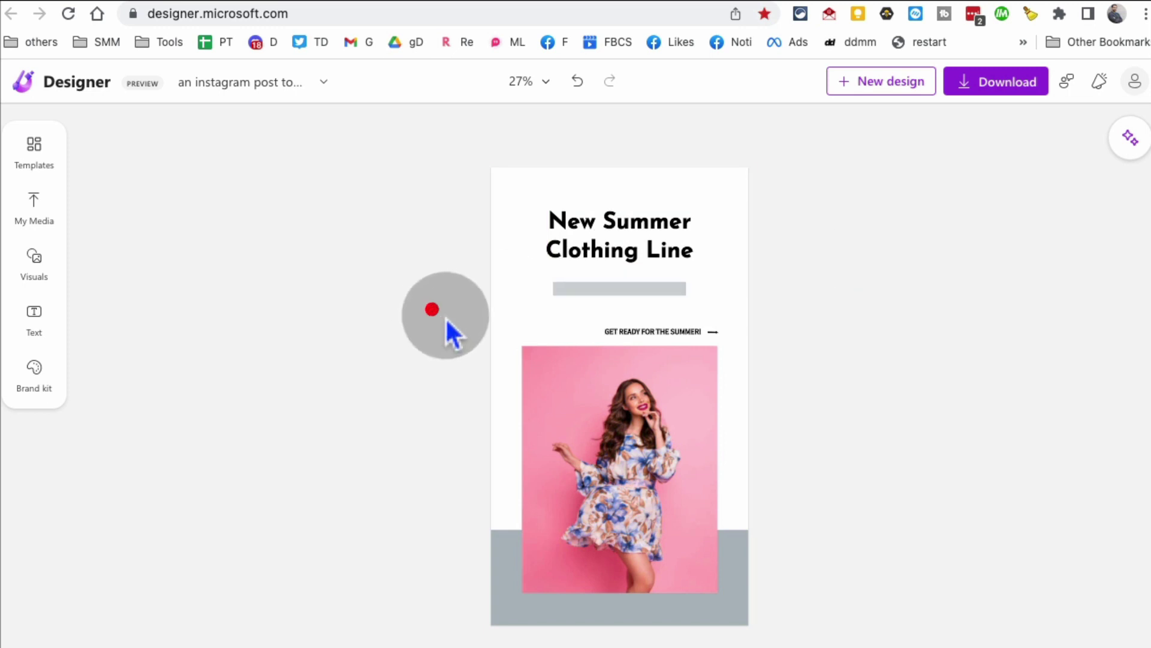
left_click(508, 308)
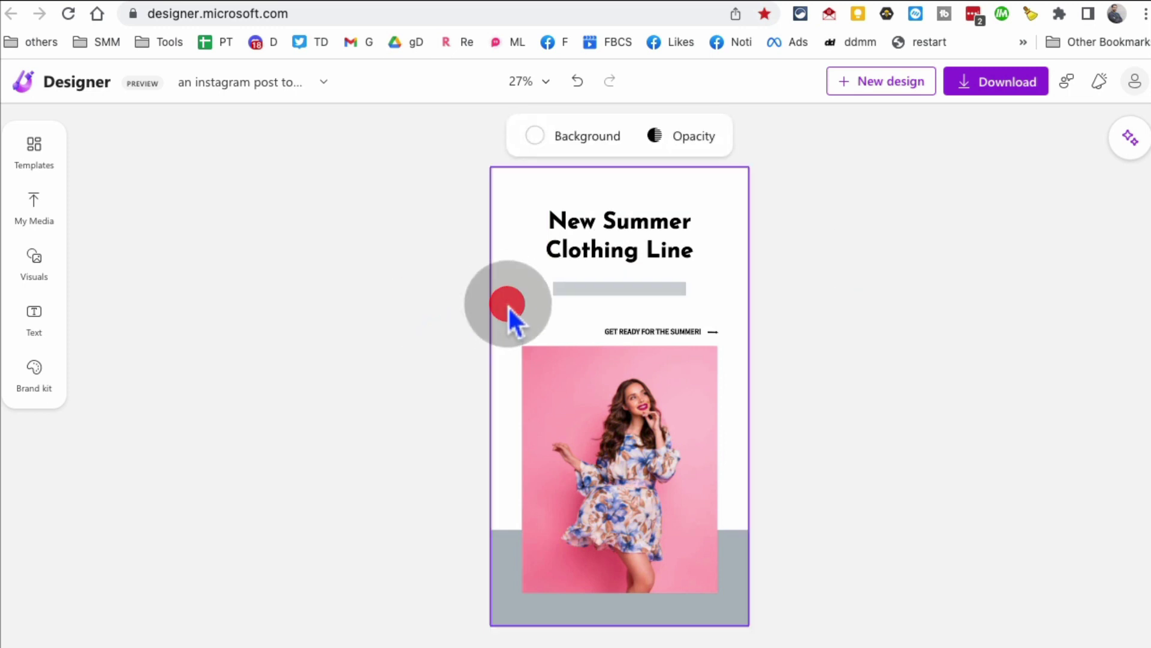
left_click(565, 138)
left_click(155, 374)
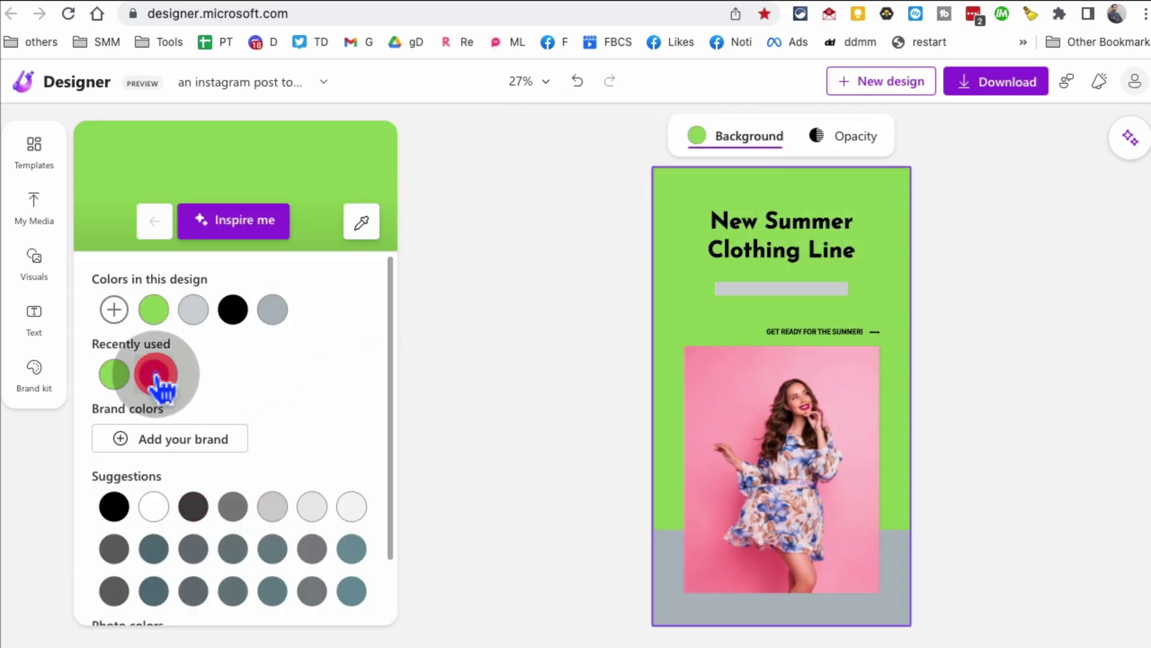
scroll(252, 417, "down", 2)
left_click(235, 581)
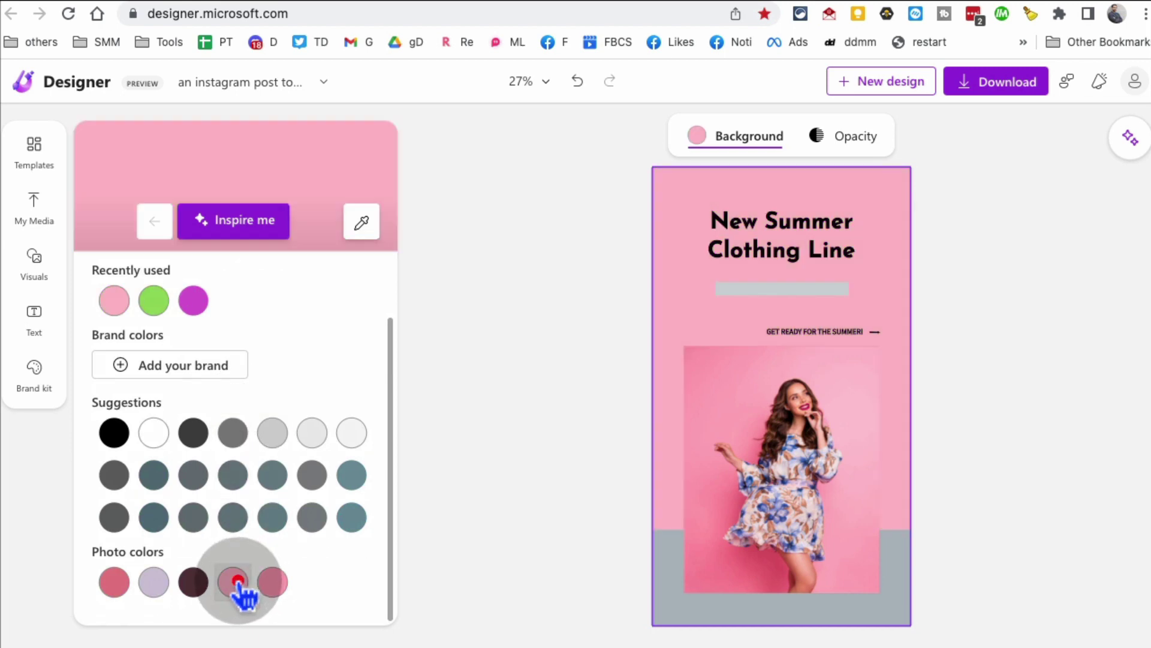
left_click(272, 582)
left_click(114, 581)
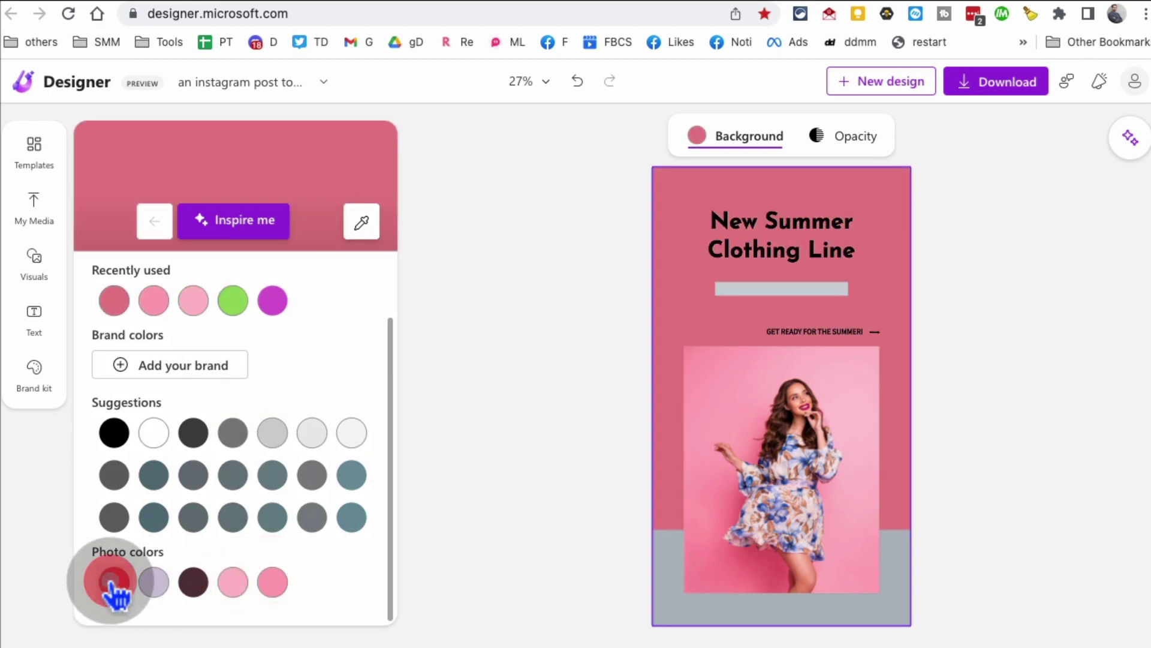
left_click(349, 436)
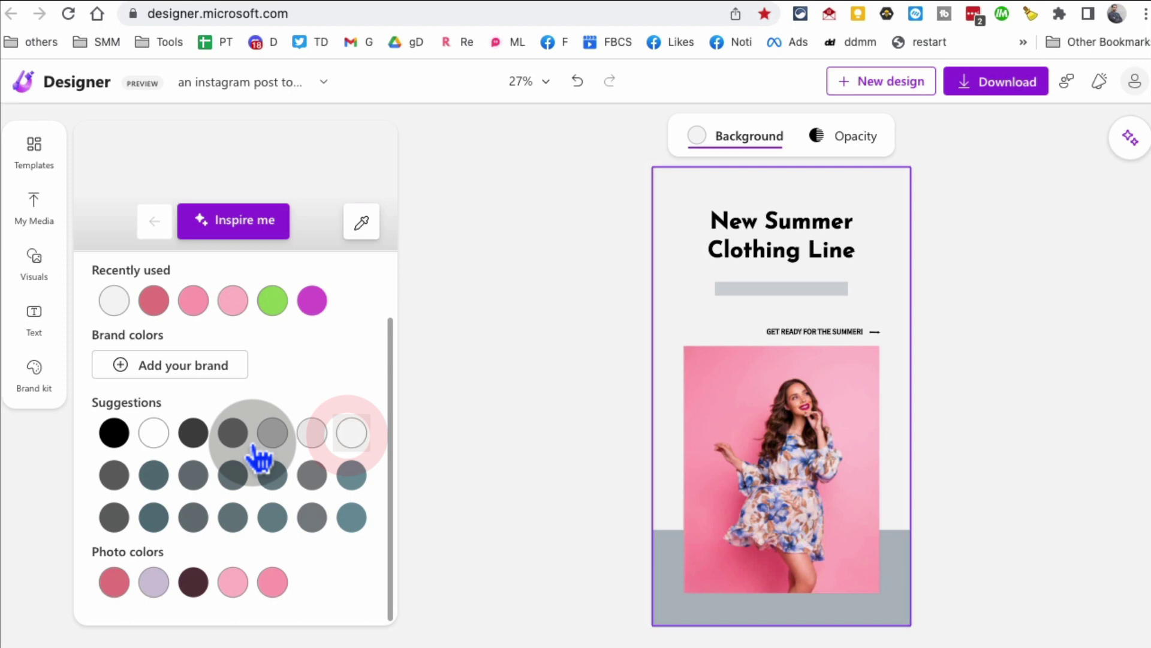
left_click(150, 436)
left_click(454, 353)
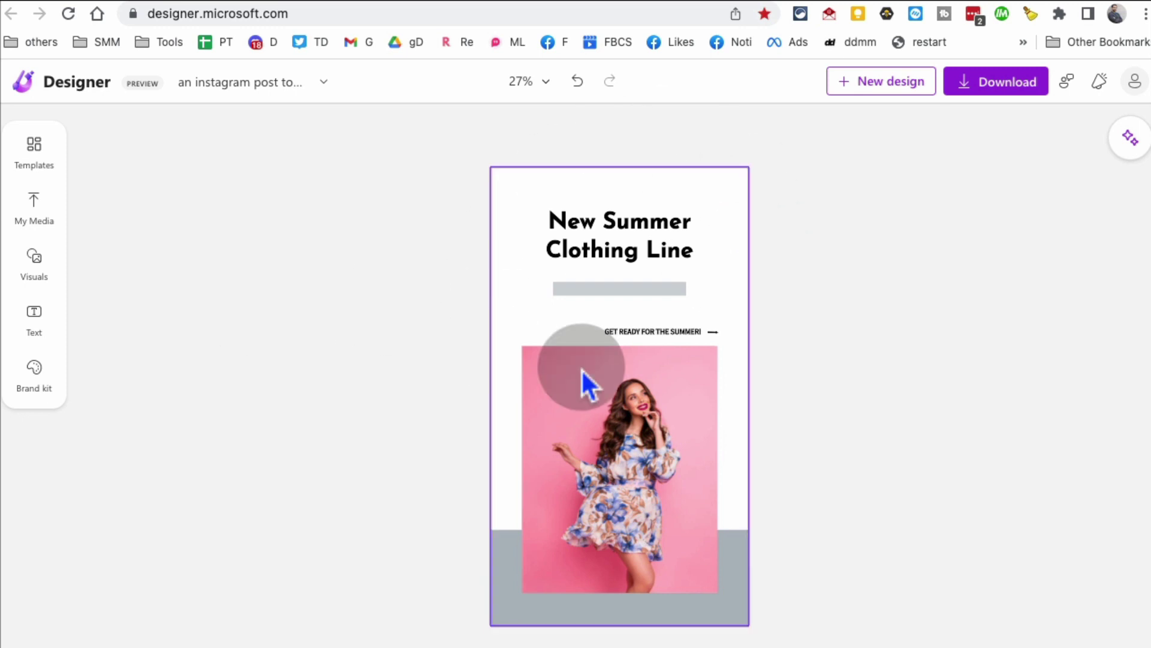
left_click(37, 157)
left_click(36, 157)
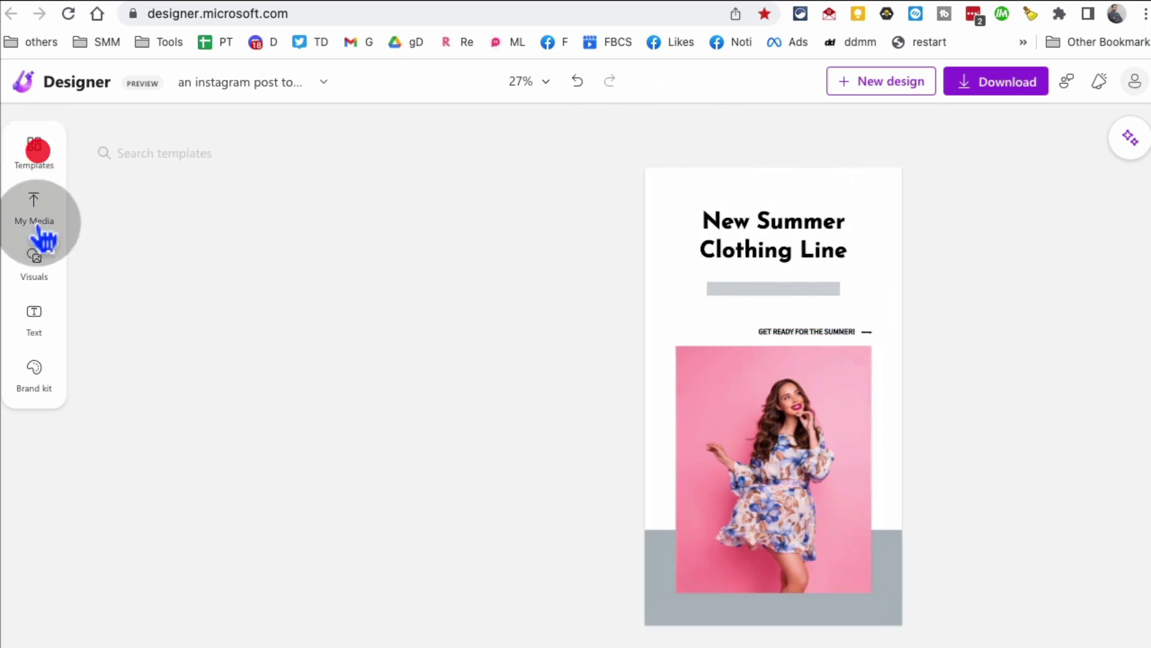
left_click(33, 220)
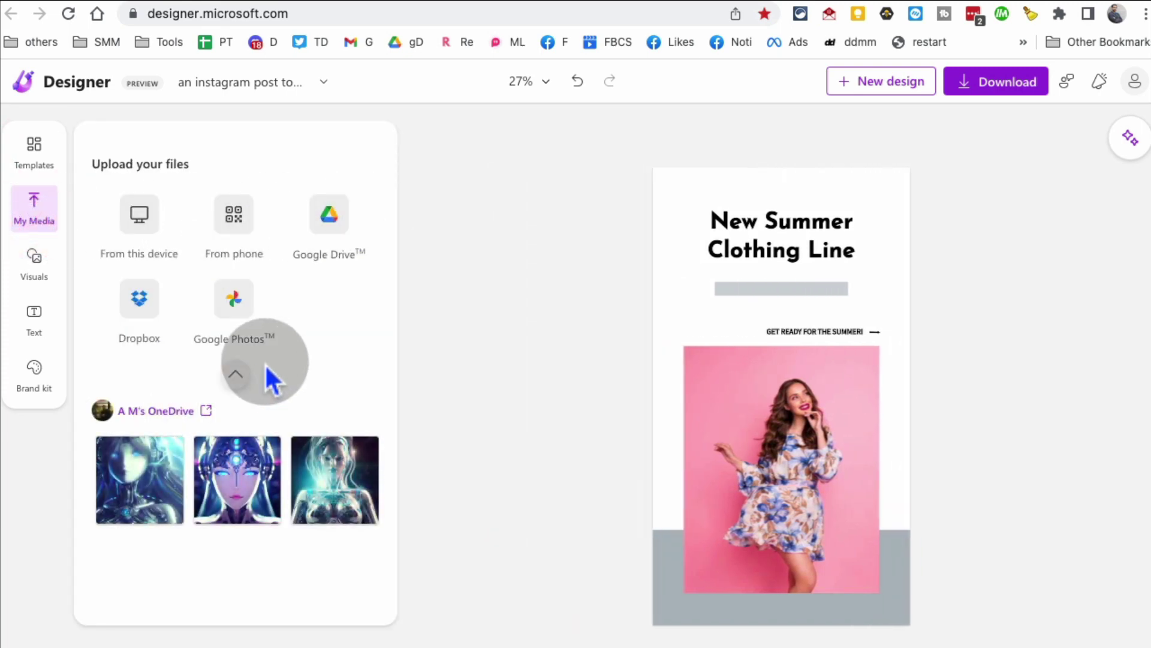
left_click(33, 265)
scroll(276, 365, "down", 15)
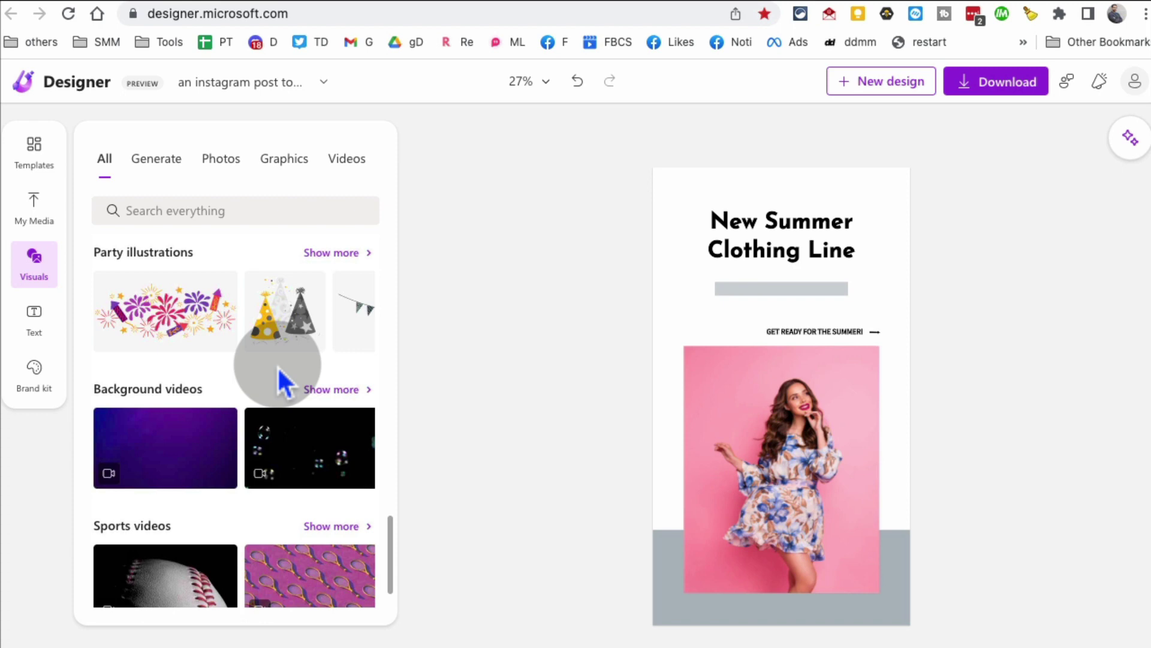
left_click(169, 171)
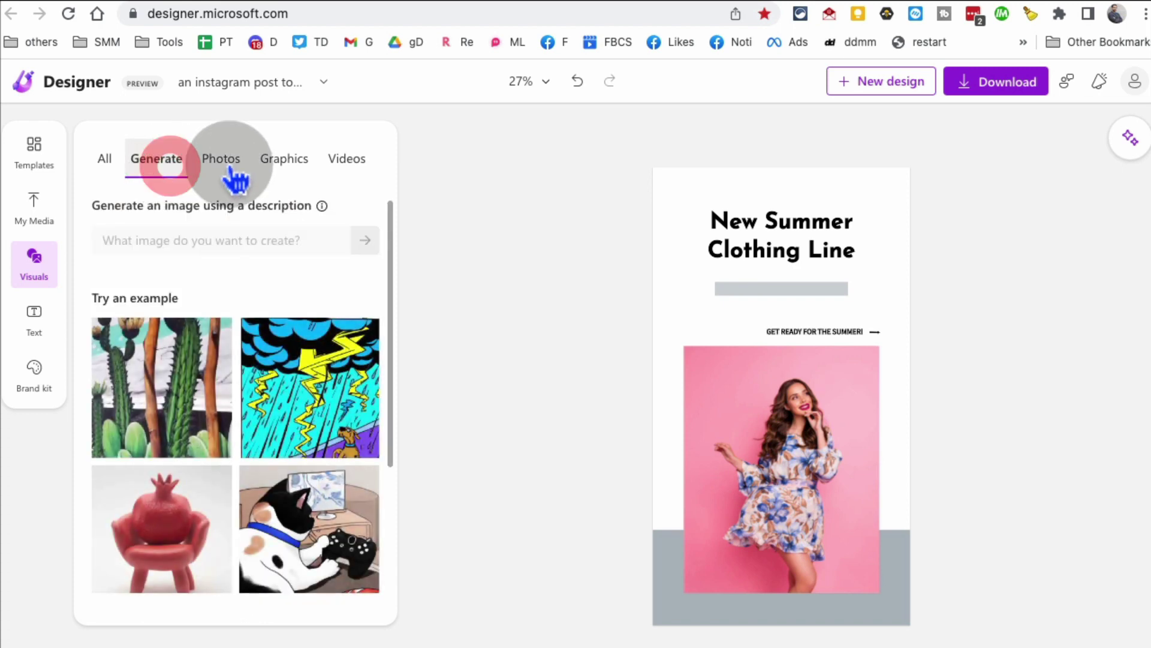
left_click(222, 171)
left_click(279, 171)
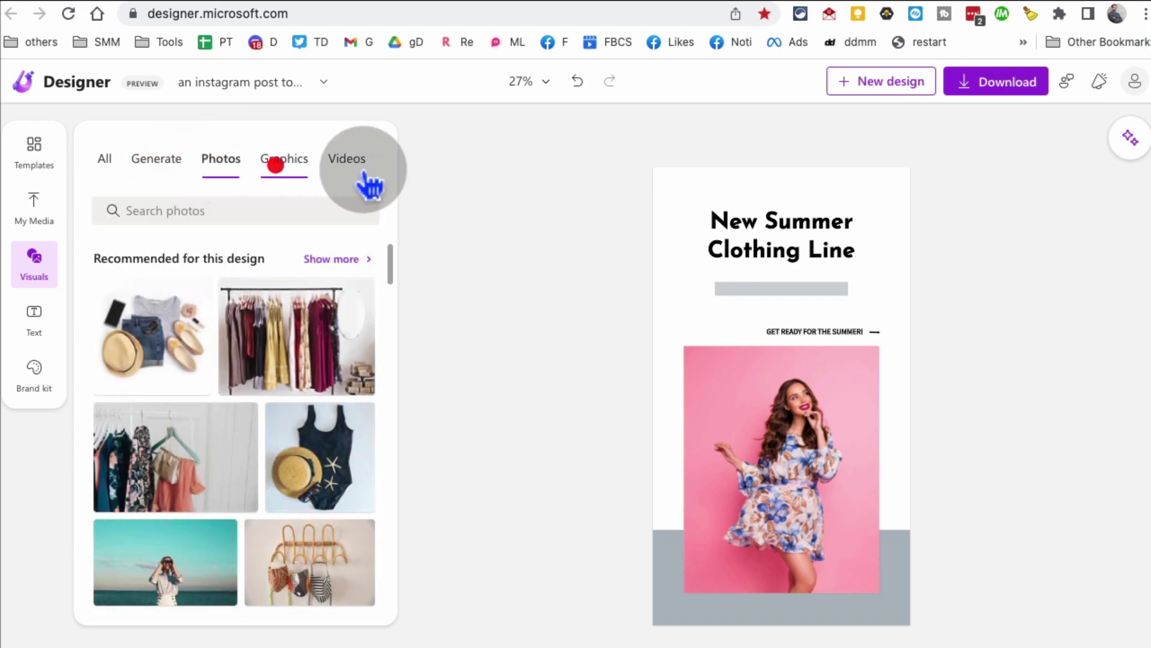
left_click(358, 171)
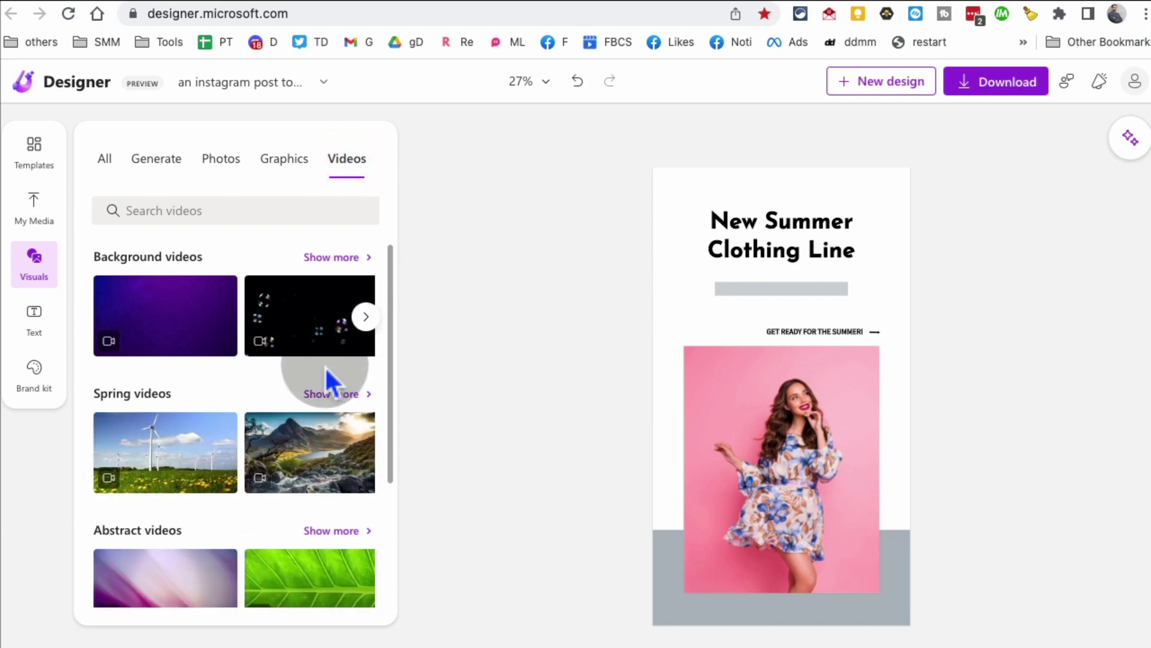
scroll(328, 378, "down", 3)
scroll(331, 378, "down", 1)
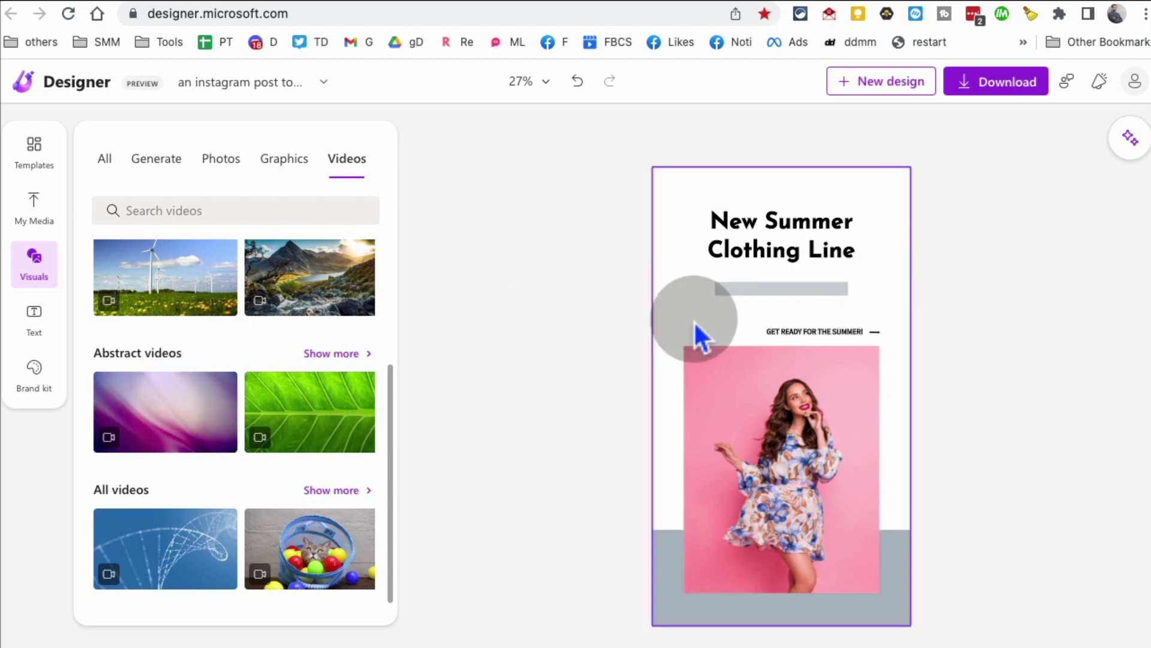
left_click(37, 318)
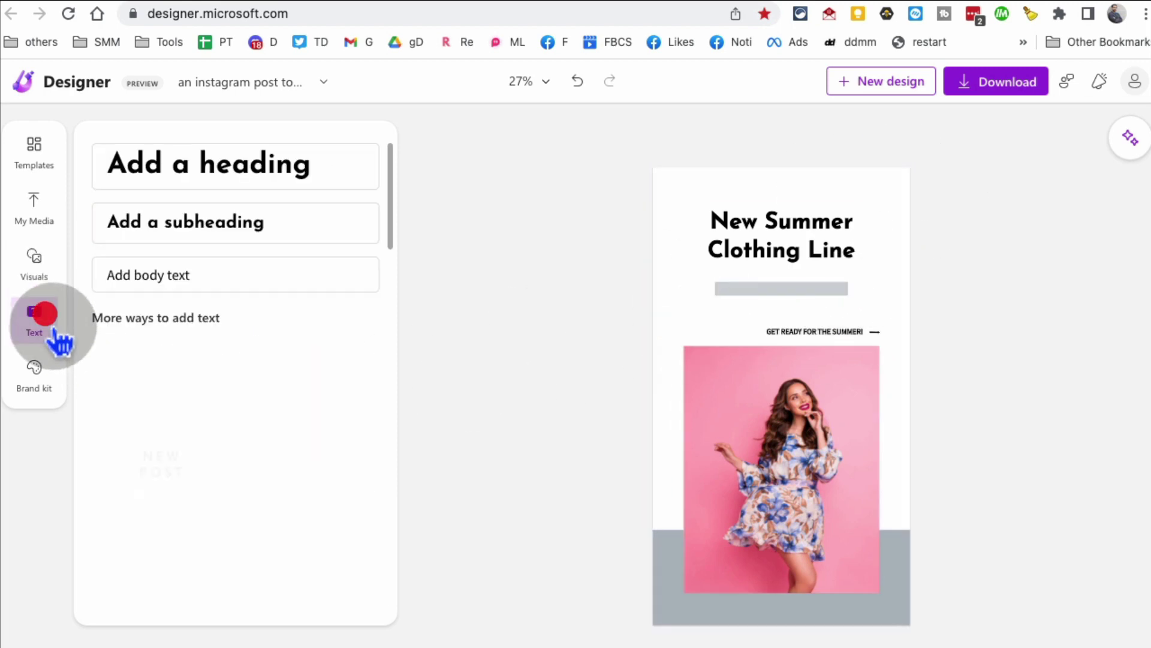
left_click(49, 367)
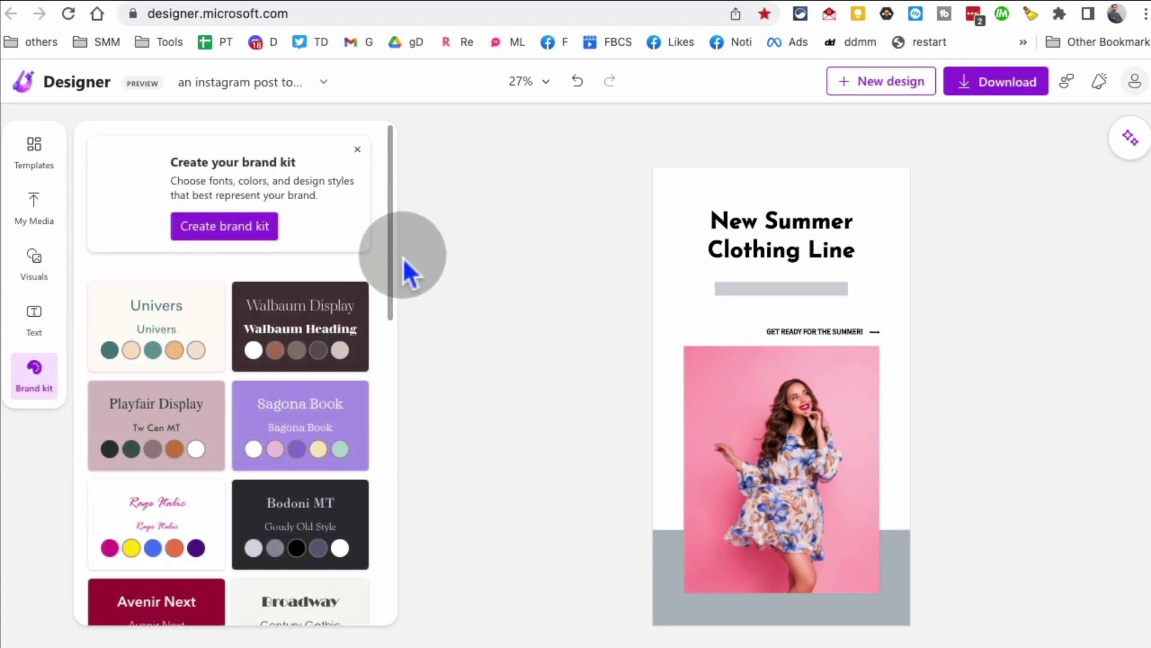
mouse_move(390, 261)
left_mouse_down()
mouse_move(381, 532)
mouse_move(400, 248)
left_mouse_up()
left_click(486, 257)
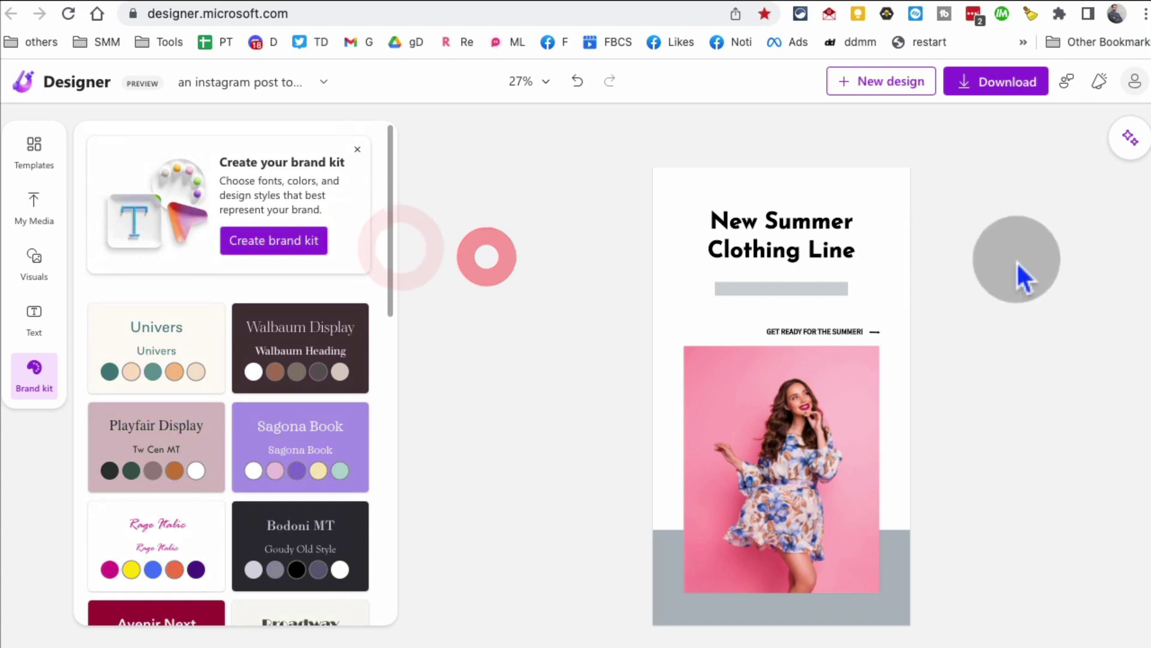
left_click(51, 376)
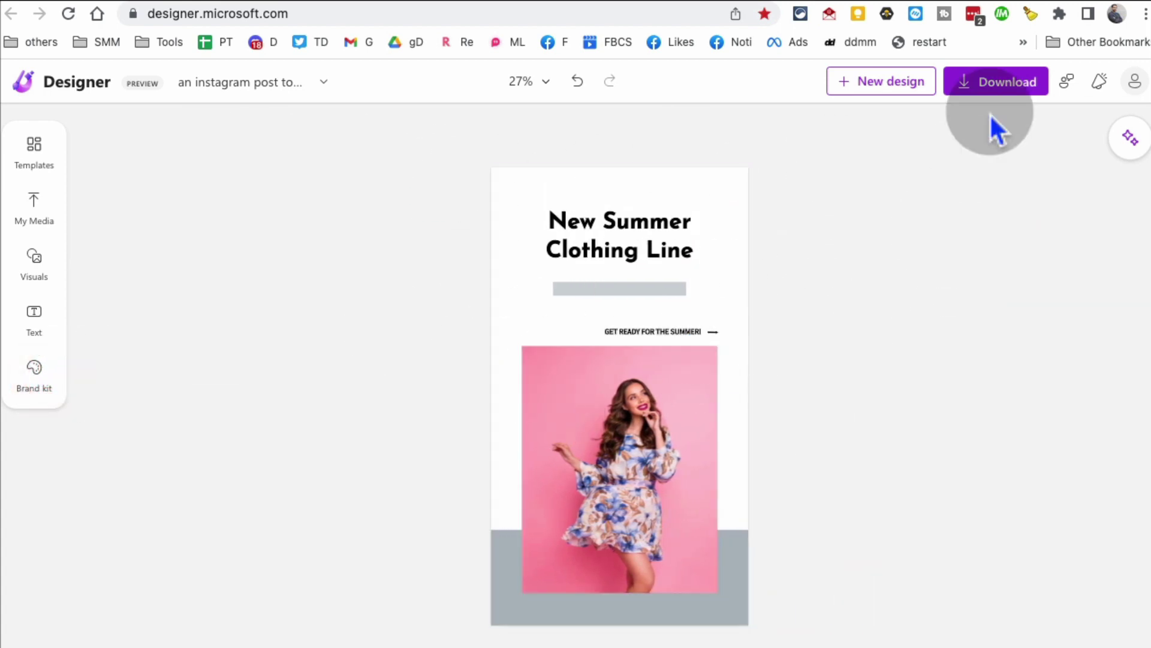
left_click(994, 91)
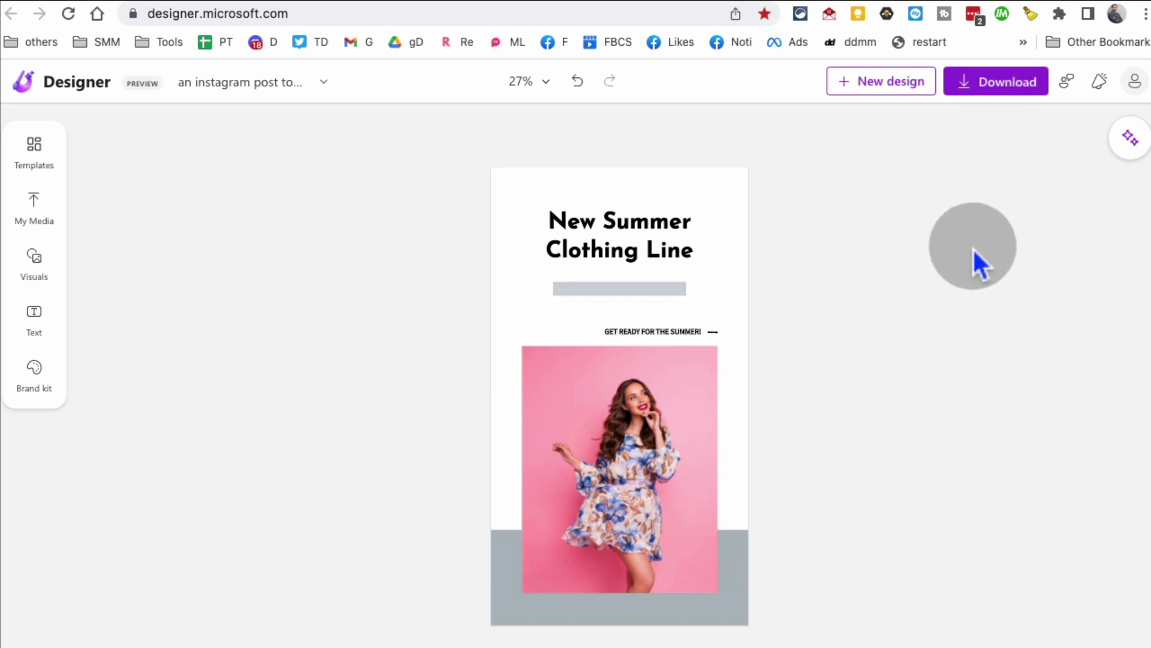
left_click(979, 90)
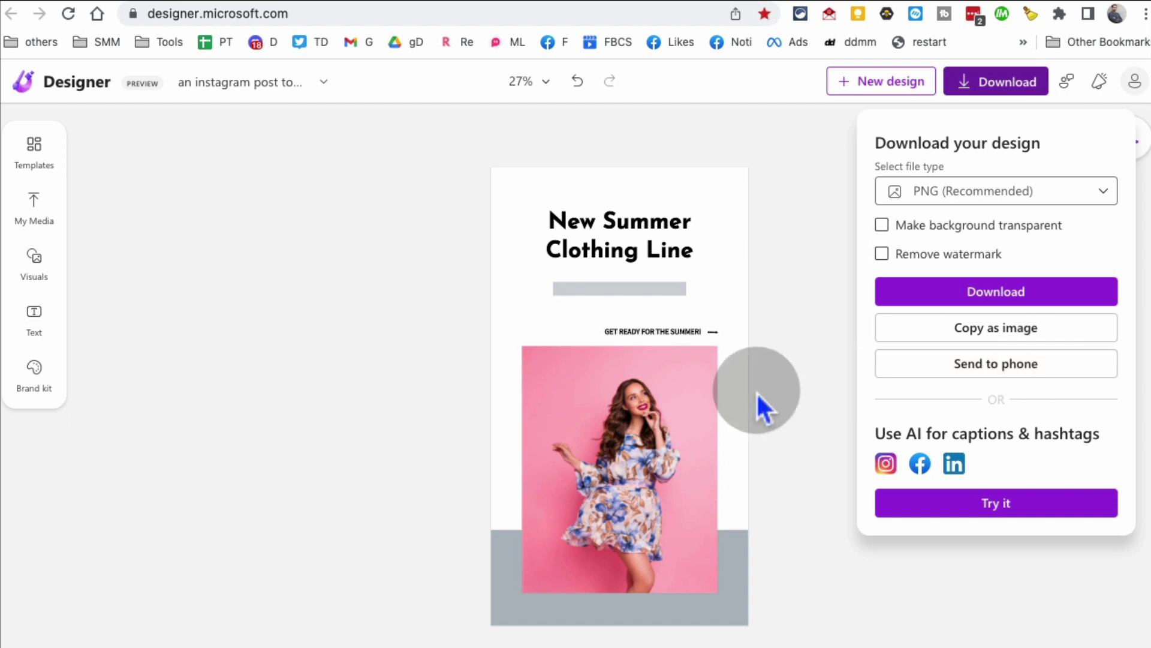
left_click(798, 367)
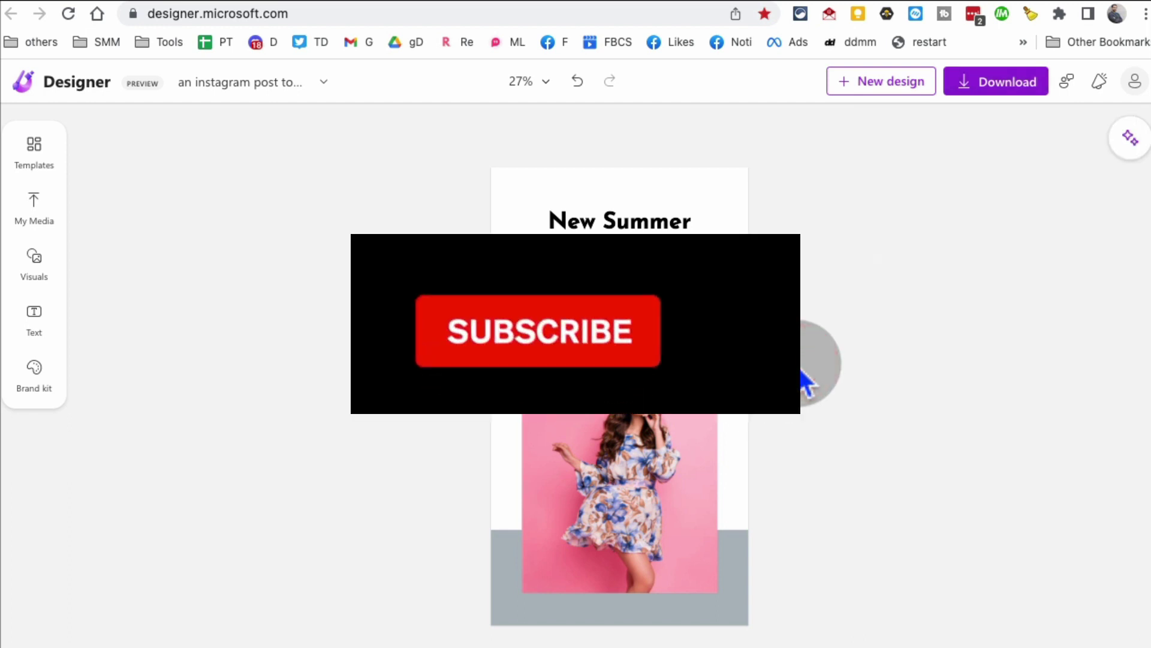